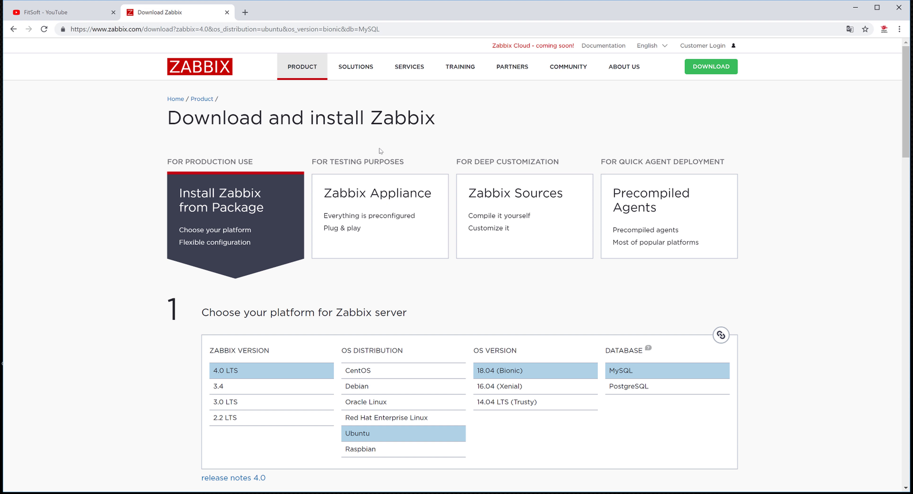
Step: Download the Zabbix 4.0.1 VirtualBox, VMWare (.vmdk) appliance from the Zabbix 4.0 table
{"action": "left_click", "coordinate": [406, 230]}
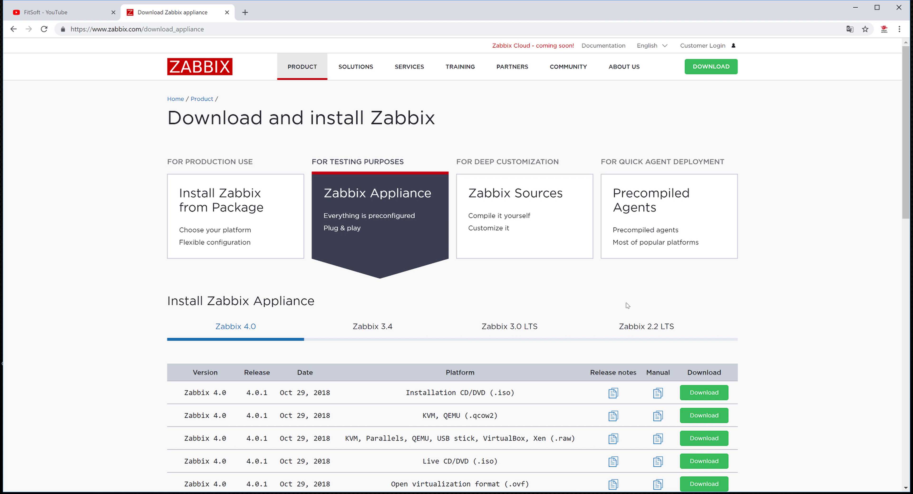
{"action": "scroll", "coordinate": [626, 303], "scroll_direction": "down", "scroll_amount": 5}
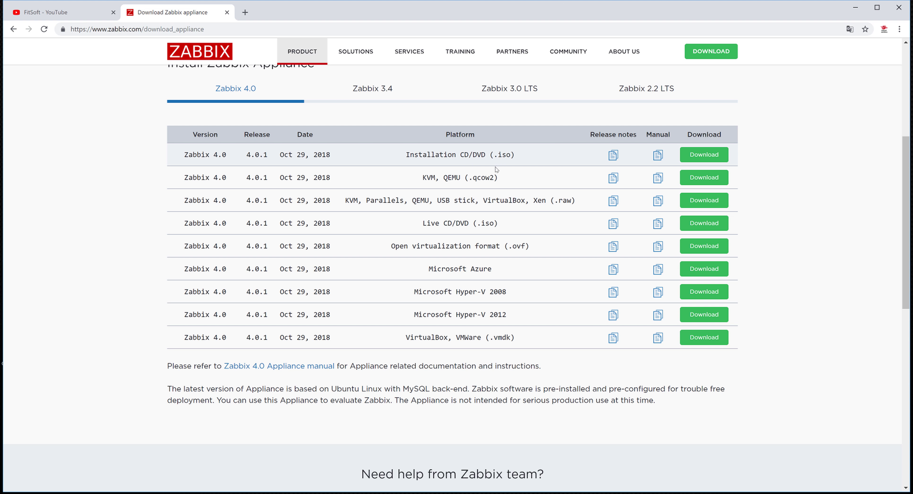
{"action": "left_click_drag", "start_coordinate": [393, 151], "coordinate": [531, 149]}
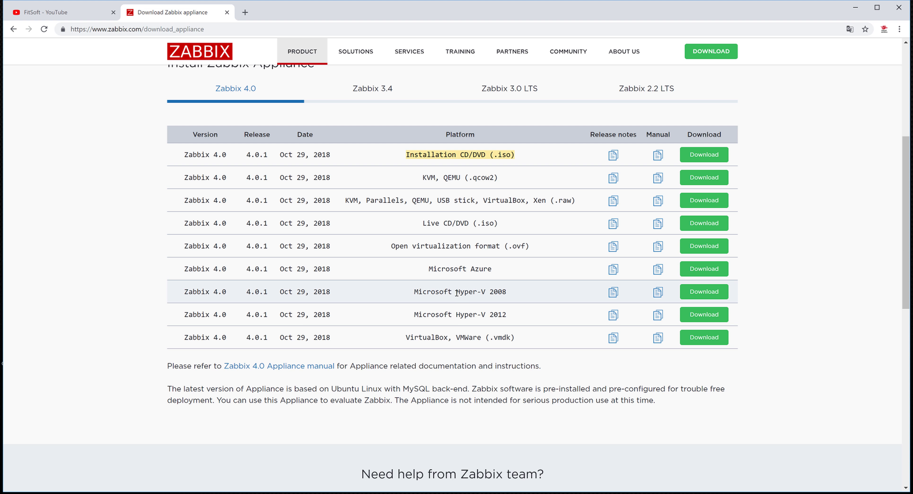
{"action": "left_click_drag", "start_coordinate": [457, 292], "coordinate": [494, 292]}
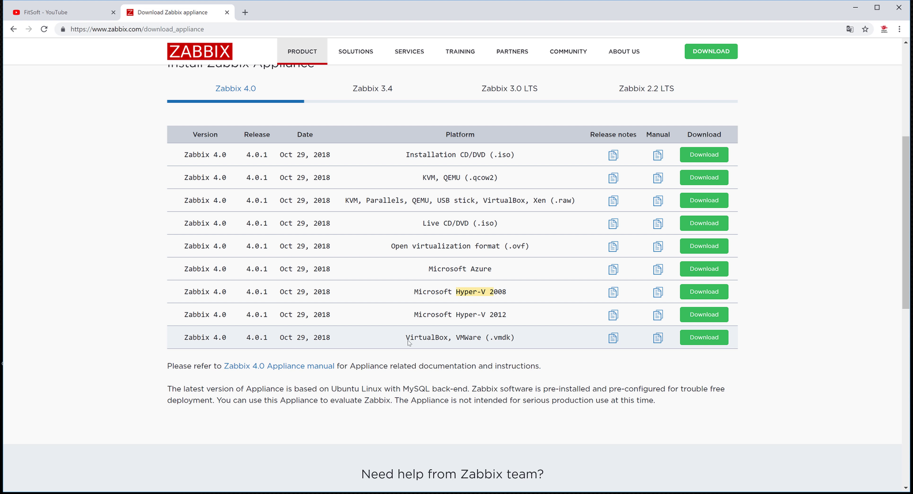
{"action": "left_click_drag", "start_coordinate": [484, 337], "coordinate": [517, 338]}
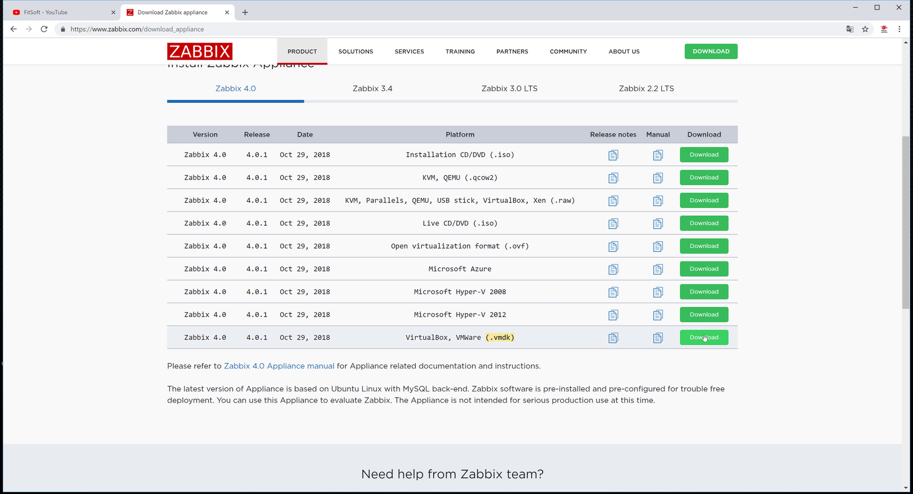
{"action": "left_click", "coordinate": [710, 340]}
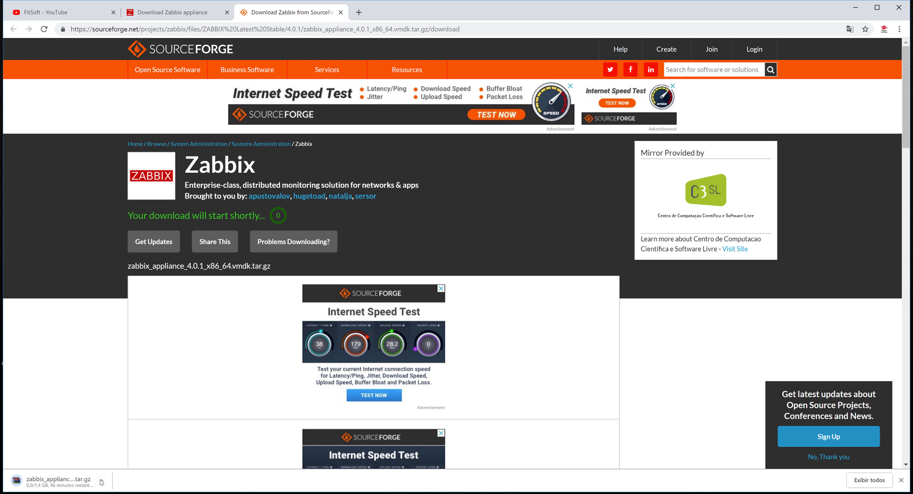
Step: Cancel the appliance .tar.gz download in Chrome and switch to File Explorer's ISOS folder
{"action": "left_click", "coordinate": [102, 480]}
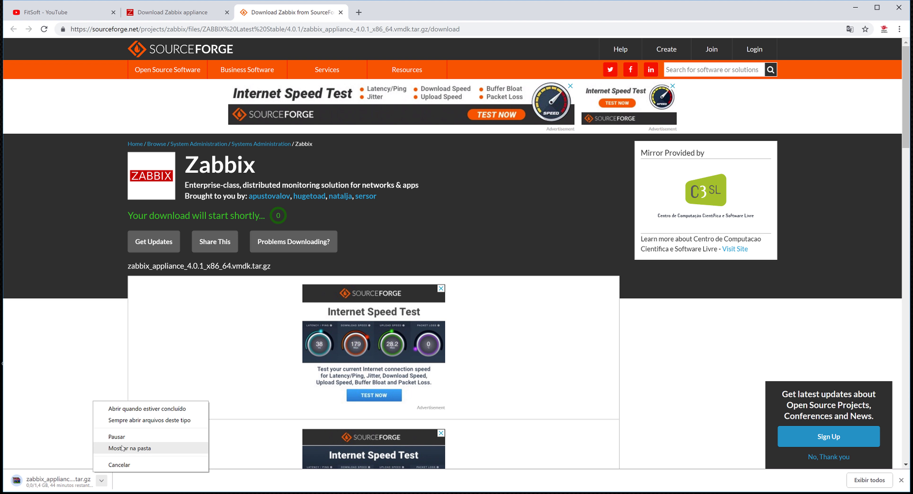
{"action": "left_click", "coordinate": [121, 464]}
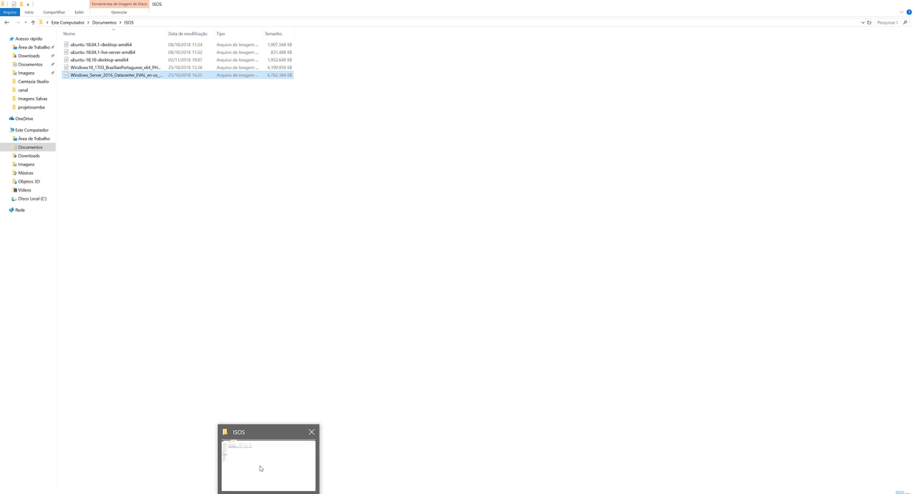
{"action": "left_click", "coordinate": [259, 467]}
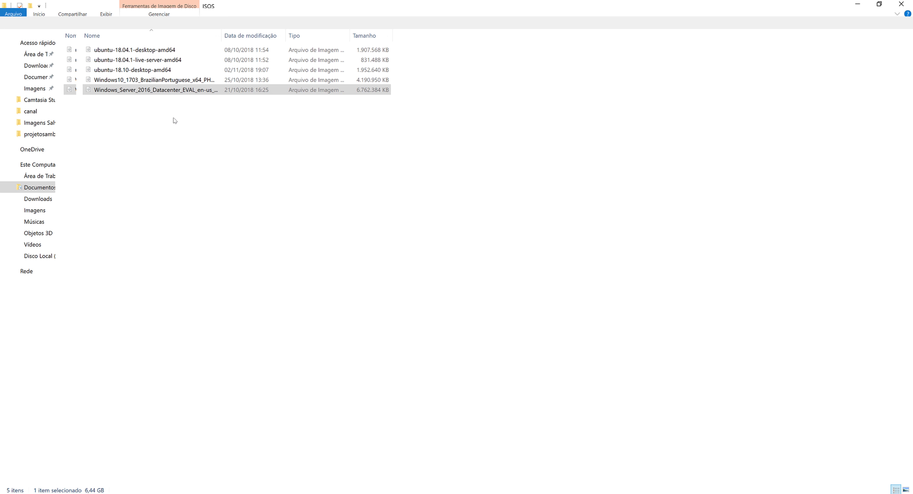
Step: Open zabbix_appliance_4.0.1_x86_64.ovf.tar from the Downloads folder in WinRAR
{"action": "left_click", "coordinate": [37, 75]}
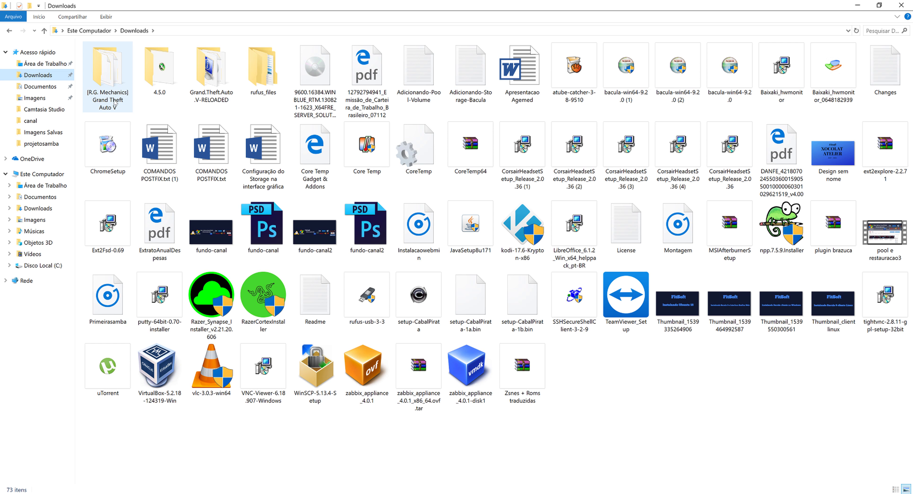
{"action": "left_click", "coordinate": [657, 372]}
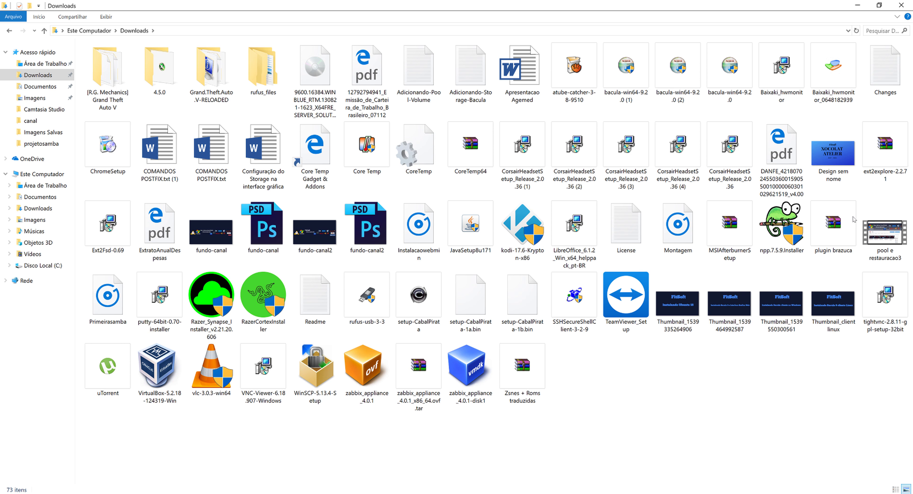
{"action": "left_click", "coordinate": [420, 376]}
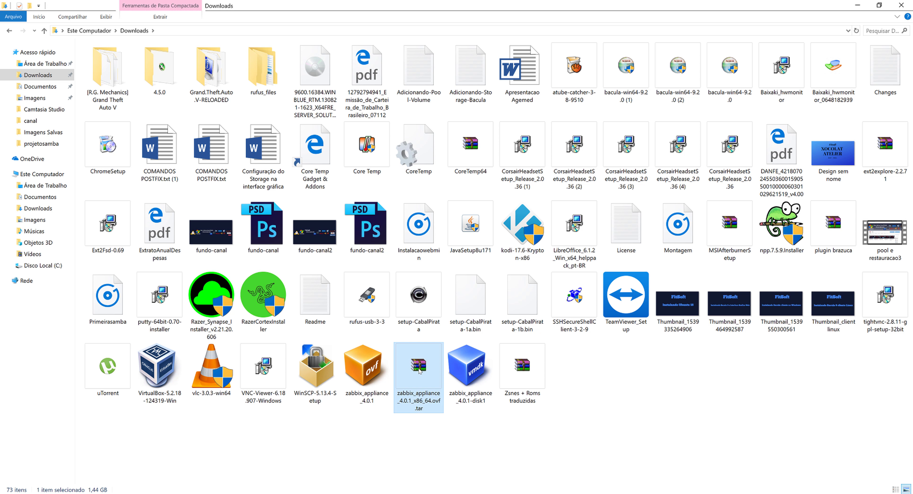
{"action": "double_click", "coordinate": [420, 371]}
{"action": "left_click", "coordinate": [410, 358]}
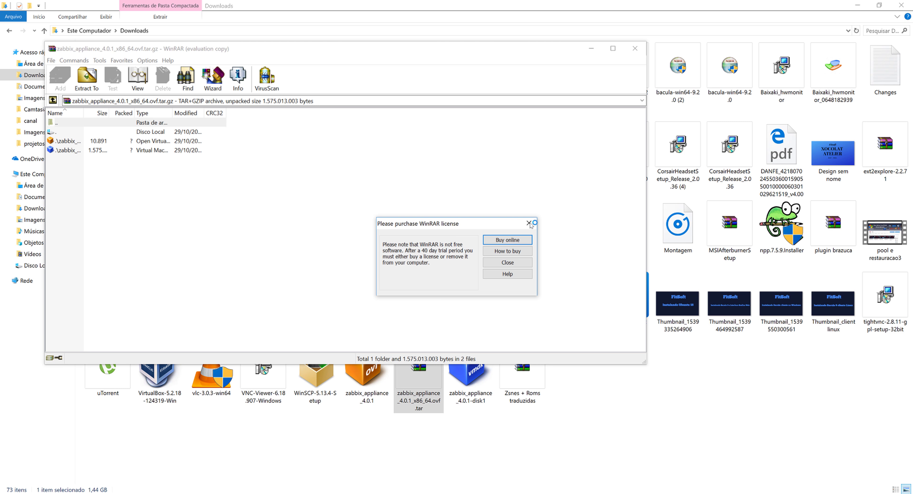
Step: Dismiss WinRAR's licence and expired-trial notices and close every WinRAR window
{"action": "left_click", "coordinate": [529, 223]}
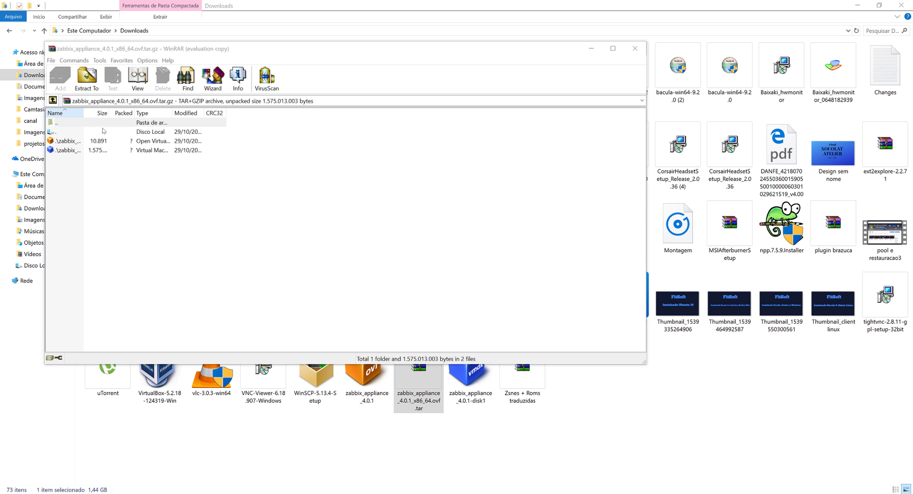
{"action": "left_click", "coordinate": [215, 222]}
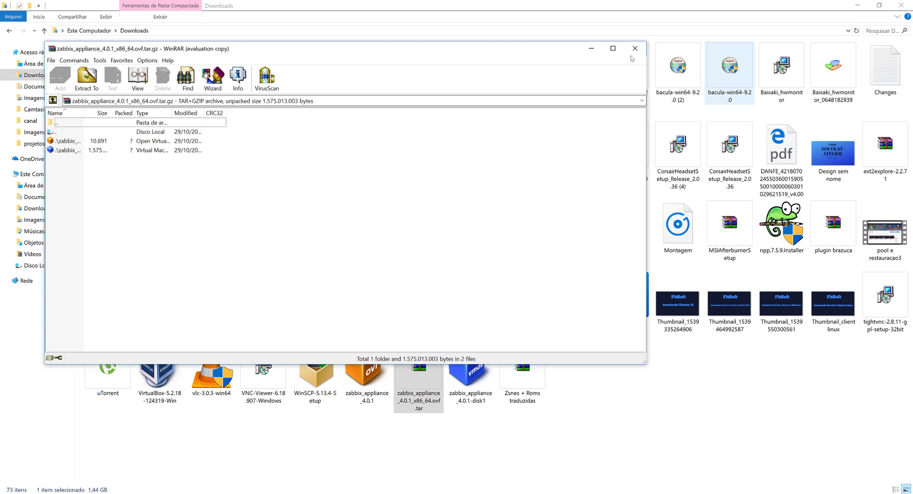
{"action": "left_click", "coordinate": [635, 48]}
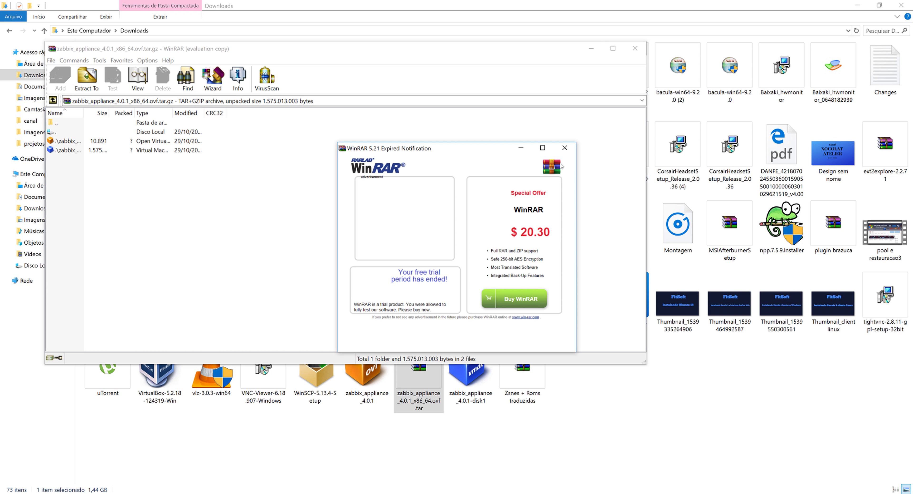
{"action": "left_click", "coordinate": [565, 147]}
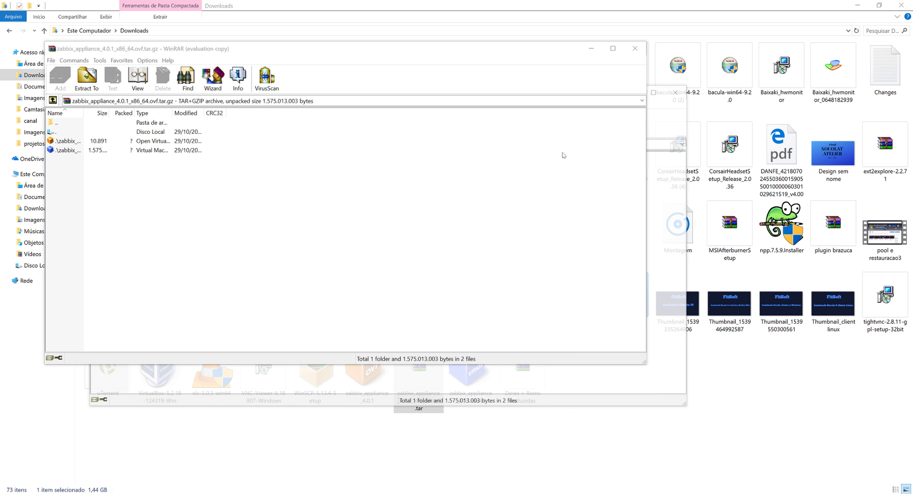
{"action": "left_click", "coordinate": [634, 53]}
{"action": "key", "text": "Escape"}
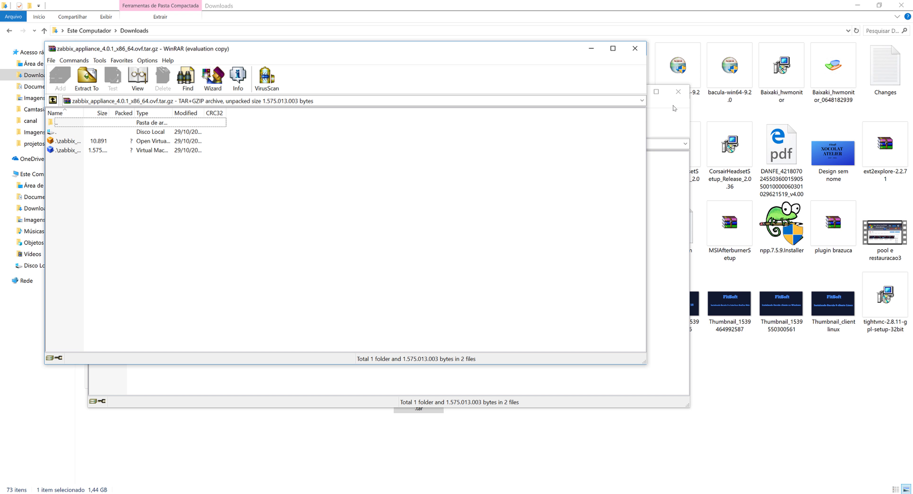
{"action": "left_click", "coordinate": [678, 92]}
{"action": "left_click", "coordinate": [636, 54]}
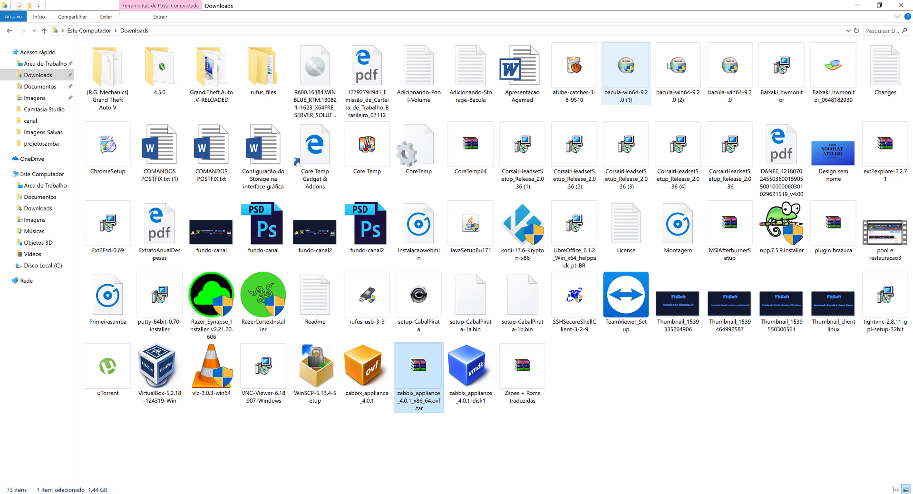
Step: Minimize Explorer and Chrome, then open the zabb folder on the desktop
{"action": "left_click", "coordinate": [858, 5]}
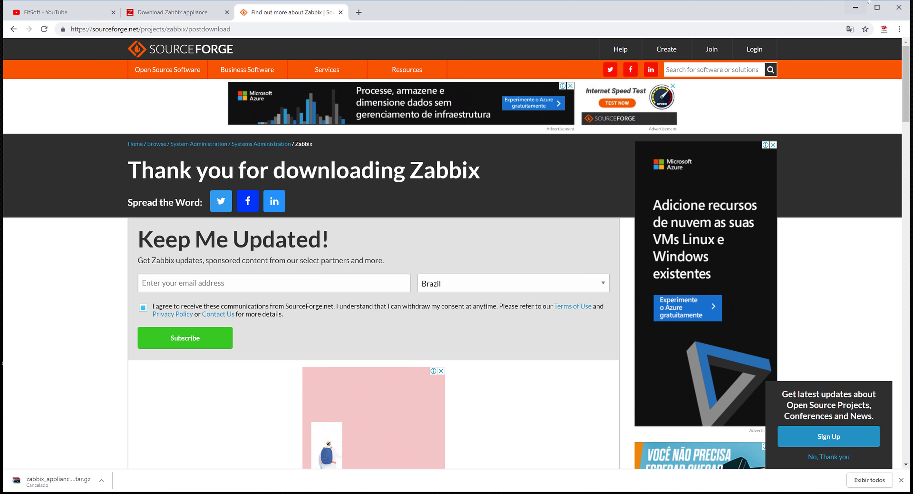
{"action": "left_click", "coordinate": [855, 7]}
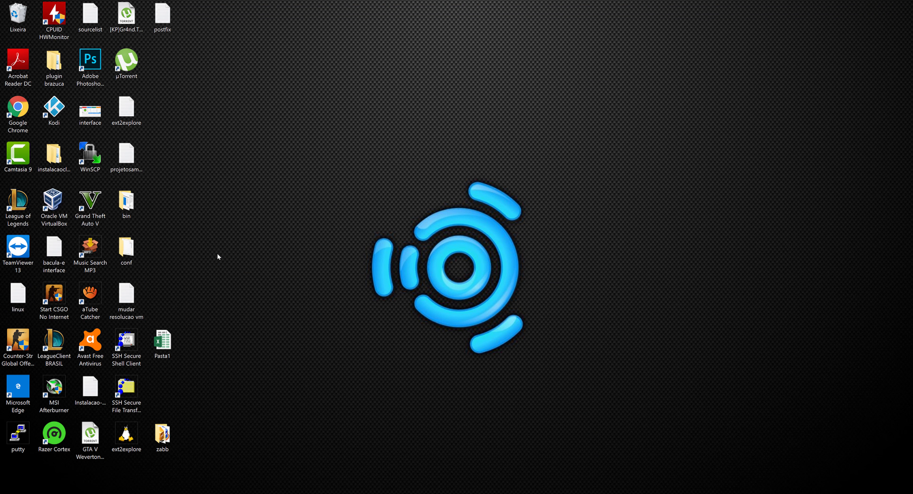
{"action": "double_click", "coordinate": [169, 446]}
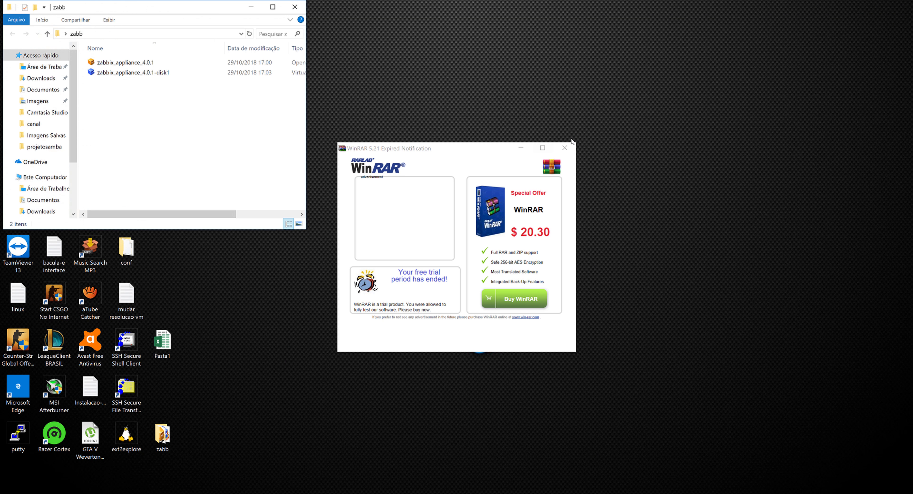
{"action": "left_click", "coordinate": [565, 148]}
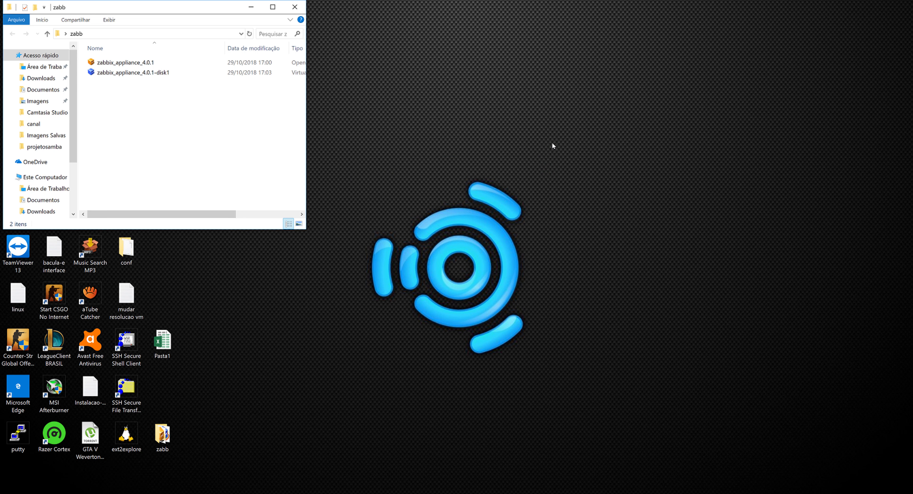
Step: Compare the zabbix_appliance_4.0.1 OVF and 1.46 GB disk1 file sizes, then close the folder
{"action": "left_click_drag", "start_coordinate": [136, 214], "coordinate": [226, 198]}
{"action": "scroll", "coordinate": [153, 193], "scroll_direction": "left", "scroll_amount": 5}
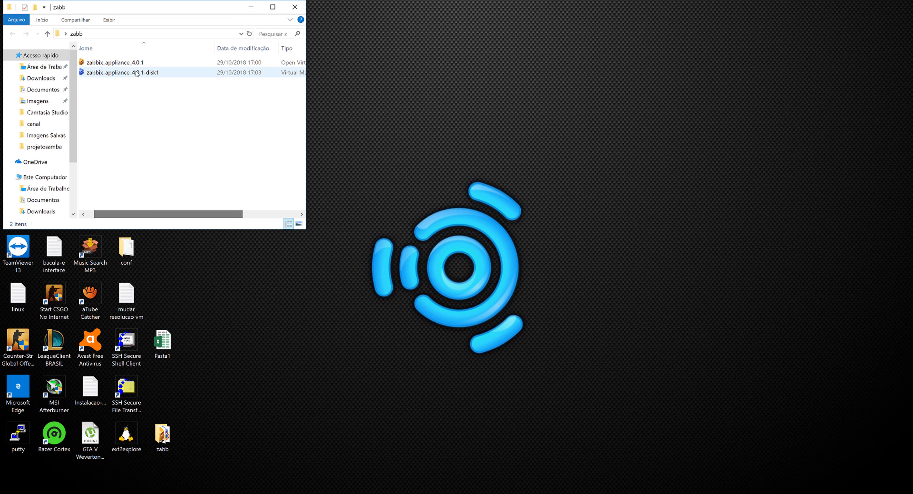
{"action": "left_click", "coordinate": [127, 64]}
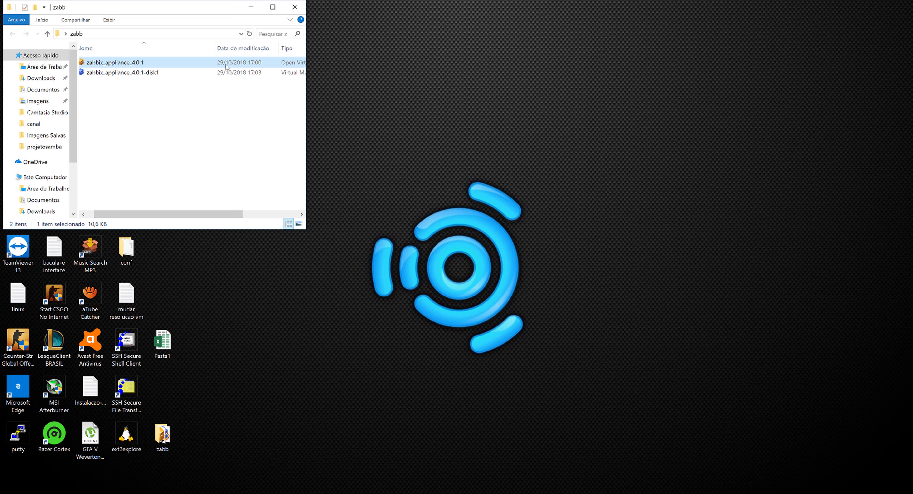
{"action": "left_click", "coordinate": [141, 72]}
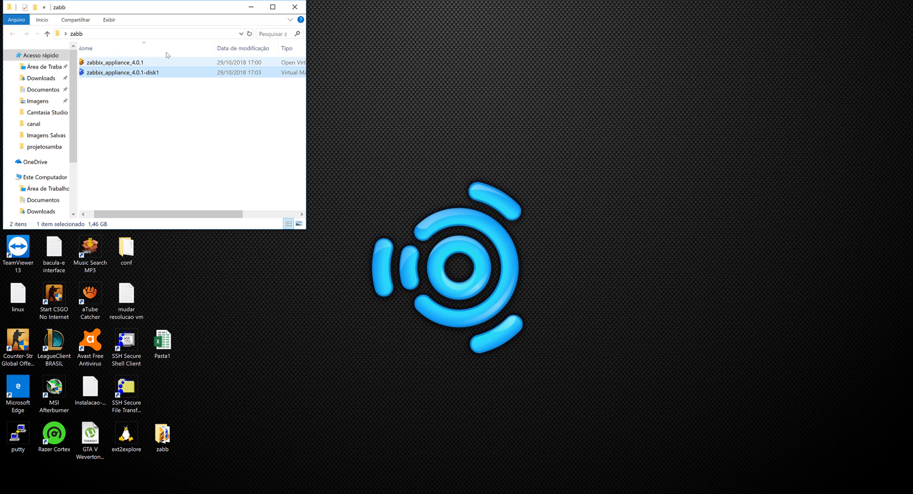
{"action": "left_click", "coordinate": [137, 65]}
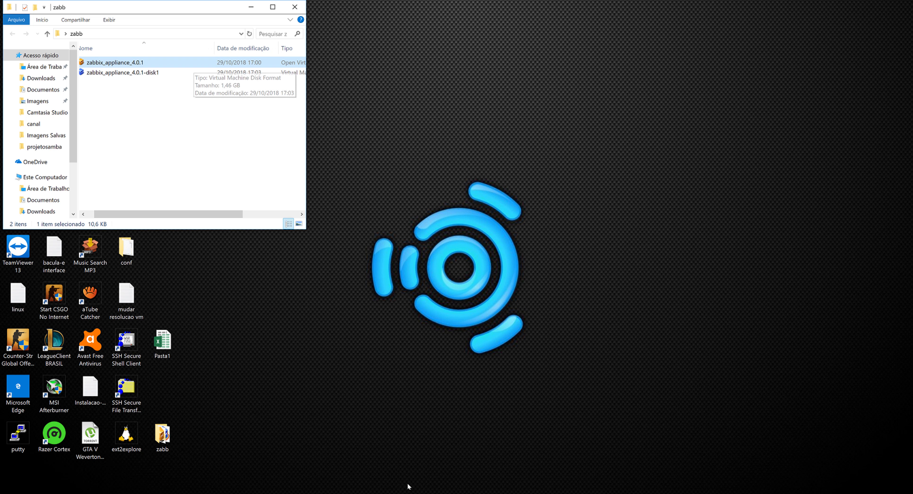
{"action": "left_click", "coordinate": [301, 2]}
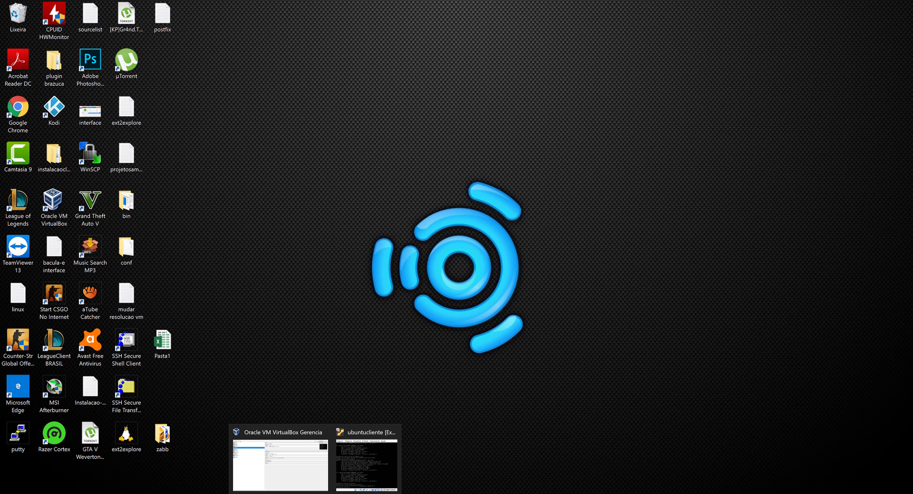
Step: Start the Importar Appliance wizard from VirtualBox's Arquivo menu
{"action": "left_click", "coordinate": [290, 460]}
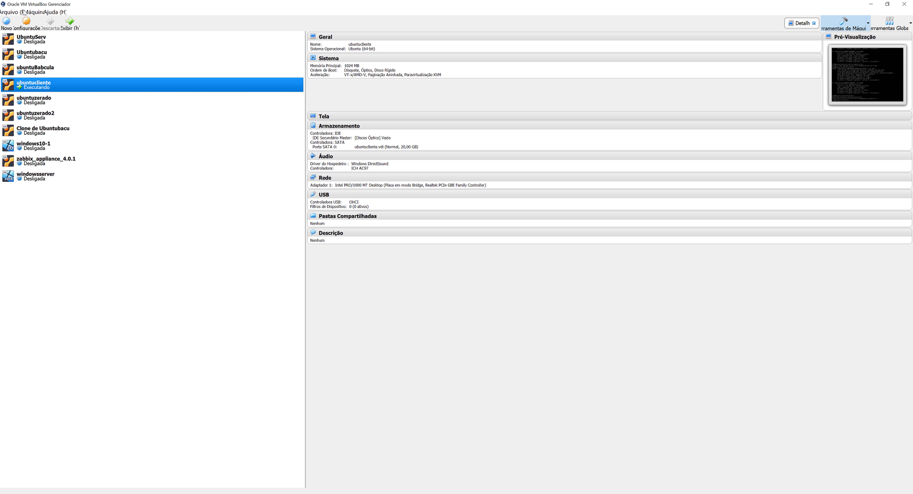
{"action": "left_click", "coordinate": [7, 14]}
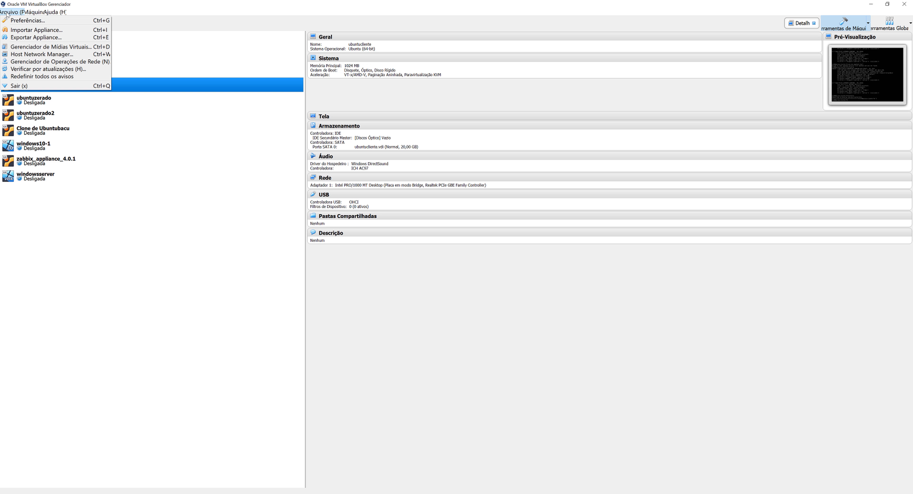
{"action": "left_click", "coordinate": [27, 31]}
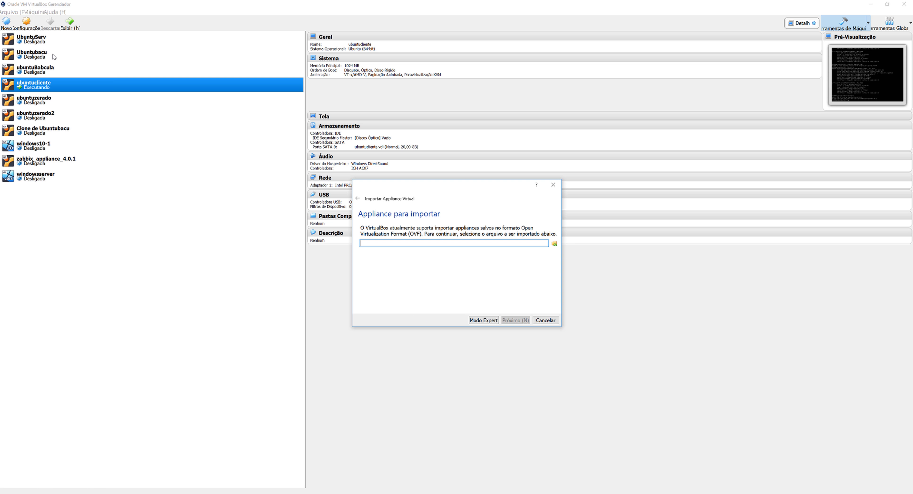
Step: Choose Desktop\zabb\zabbix_appliance_4.0.1.ovf and advance to the appliance settings page
{"action": "left_click", "coordinate": [554, 245]}
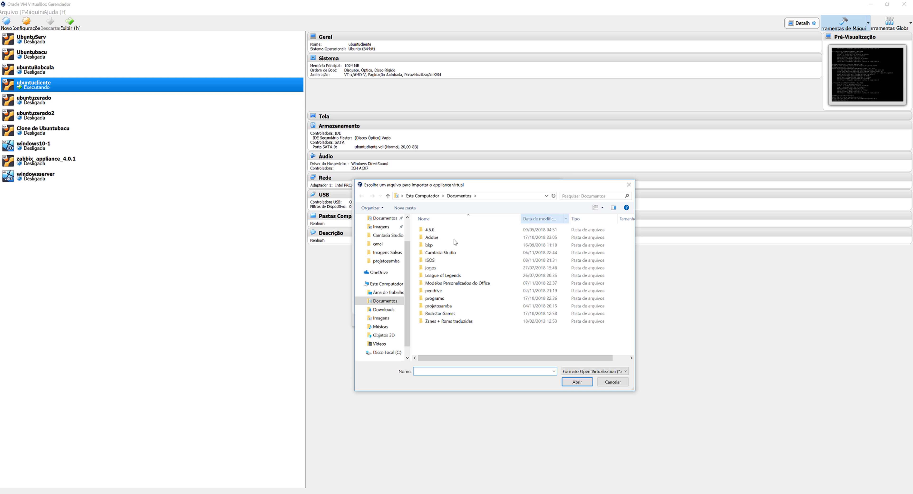
{"action": "scroll", "coordinate": [375, 236], "scroll_direction": "up", "scroll_amount": 2}
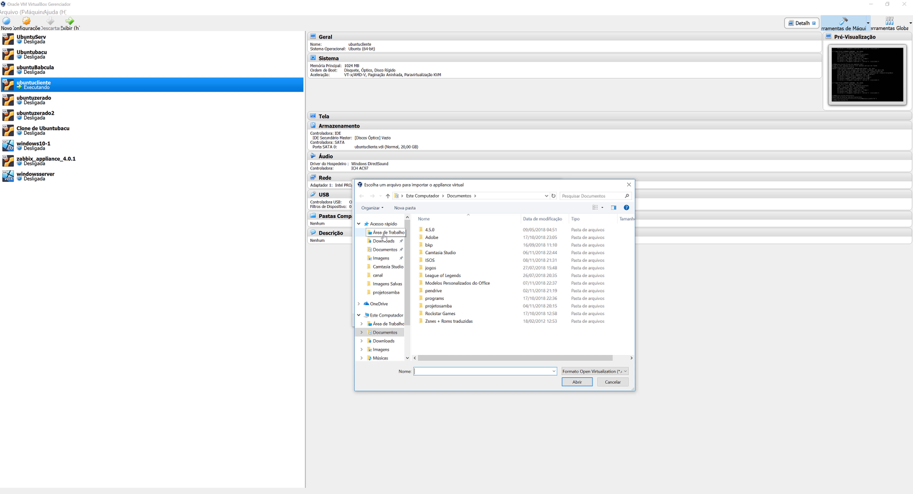
{"action": "left_click", "coordinate": [387, 233]}
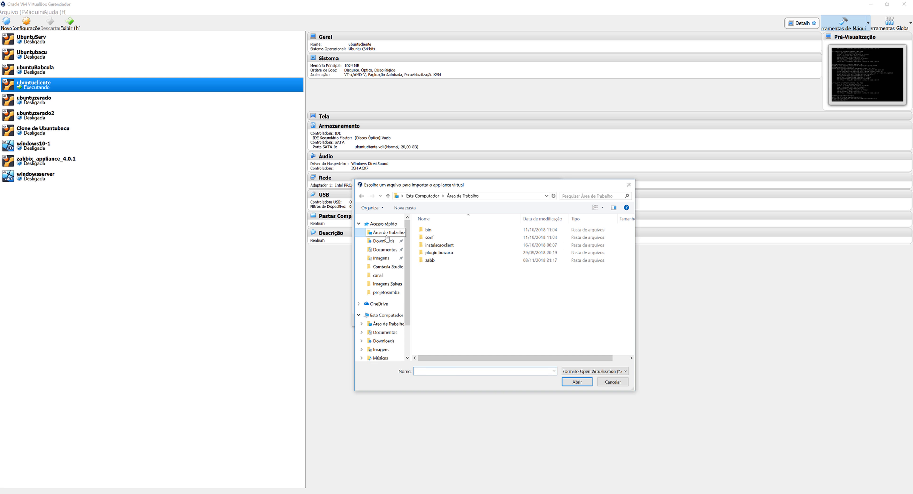
{"action": "double_click", "coordinate": [430, 261]}
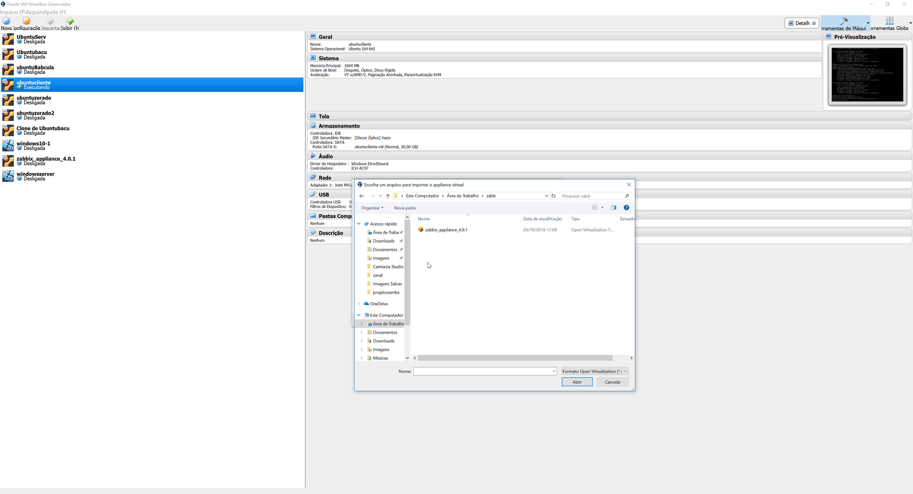
{"action": "left_click", "coordinate": [436, 229]}
{"action": "double_click", "coordinate": [436, 230]}
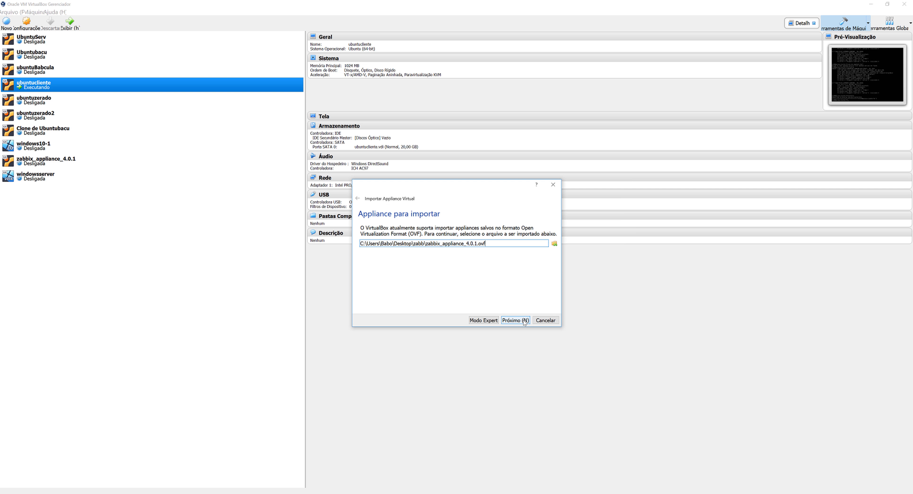
{"action": "left_click", "coordinate": [515, 320]}
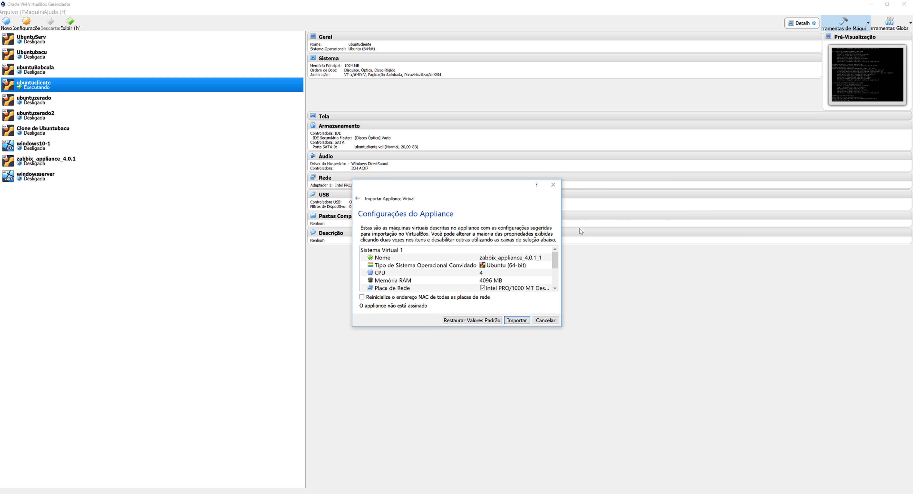
Step: Review name, OS, memory and network settings, then enable MAC reinitialization for all adapters
{"action": "left_click_drag", "start_coordinate": [565, 326], "coordinate": [761, 404]}
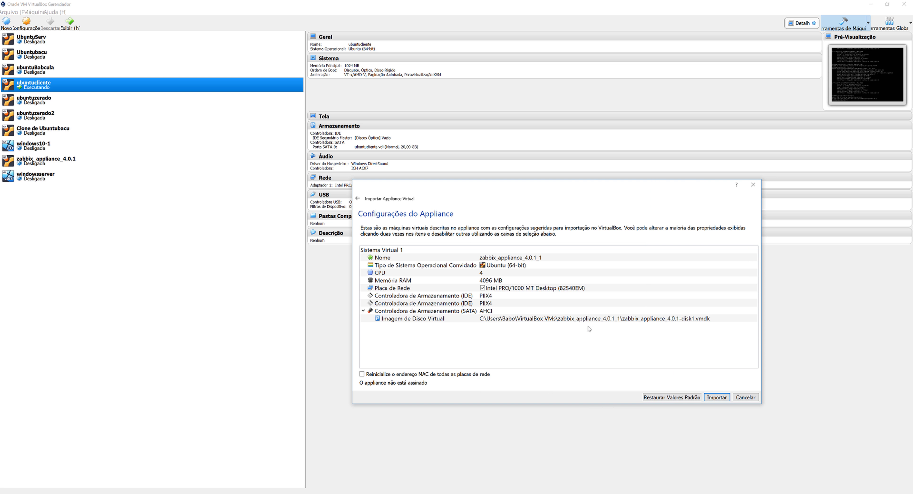
{"action": "left_click", "coordinate": [525, 260]}
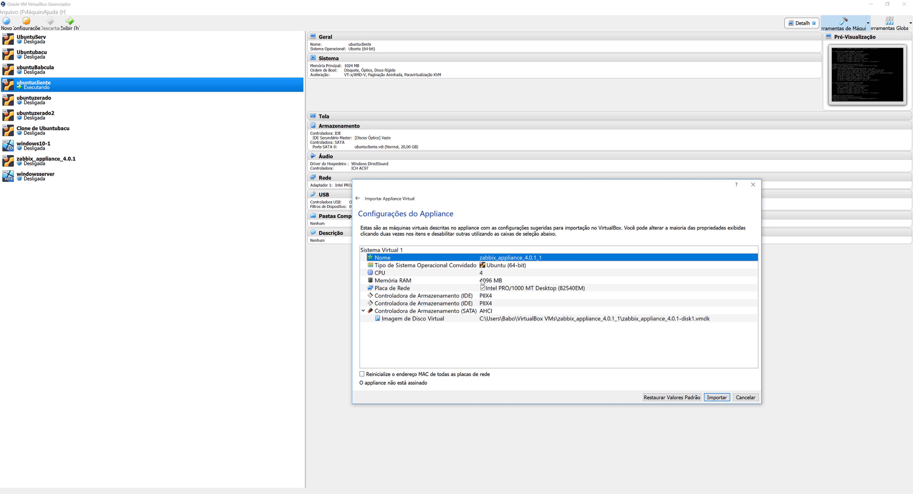
{"action": "left_click", "coordinate": [503, 266]}
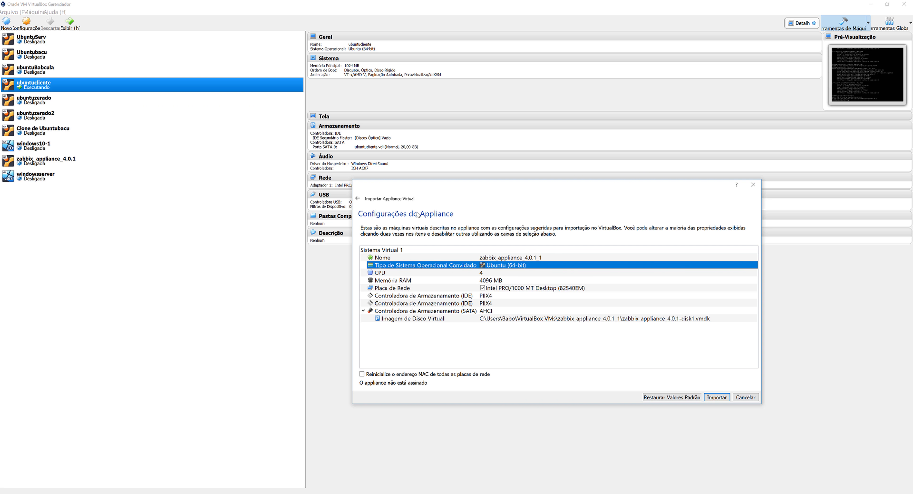
{"action": "left_click", "coordinate": [495, 280]}
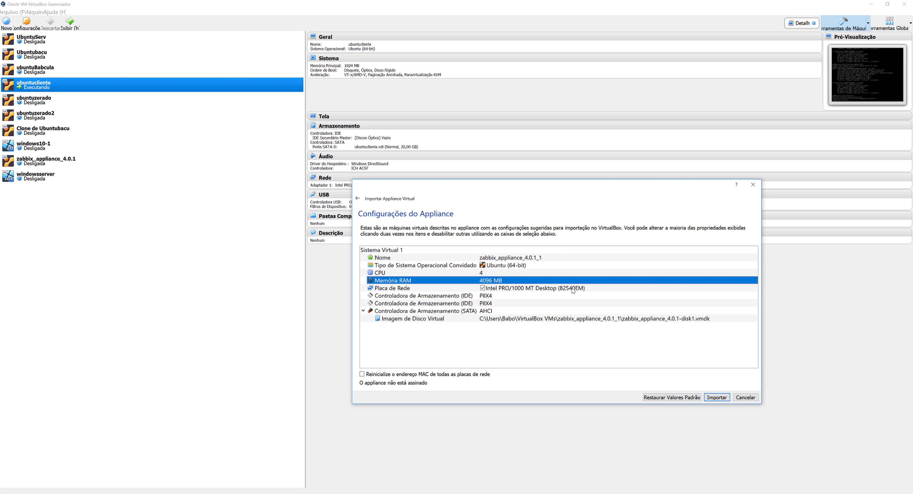
{"action": "left_click", "coordinate": [526, 288]}
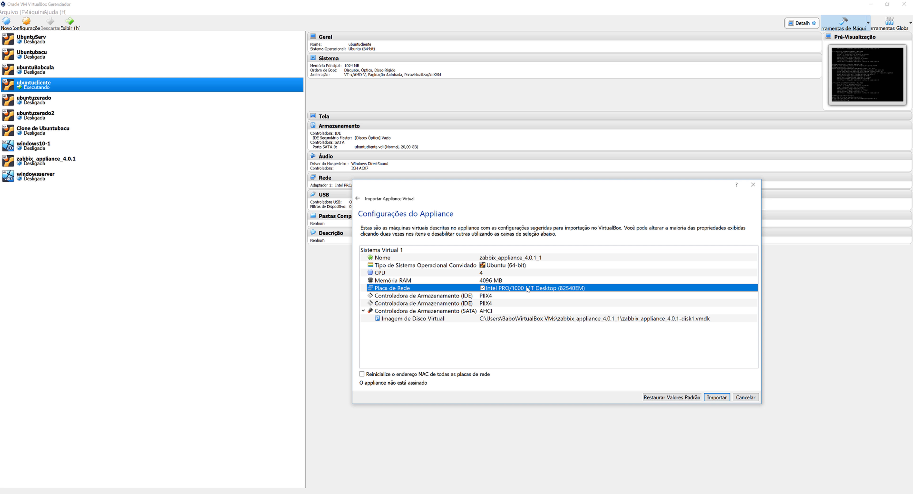
{"action": "left_click", "coordinate": [362, 374]}
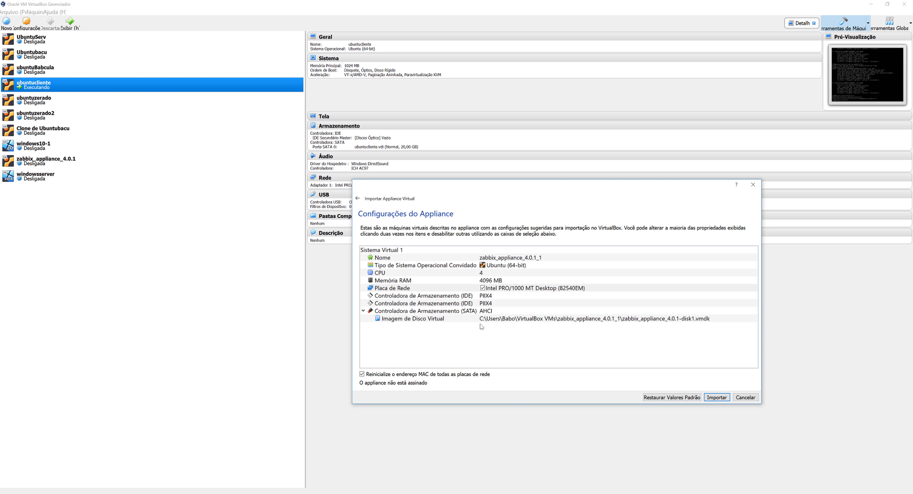
Step: Start the appliance import, then bring Chrome forward while the disk image copies
{"action": "left_click", "coordinate": [715, 397]}
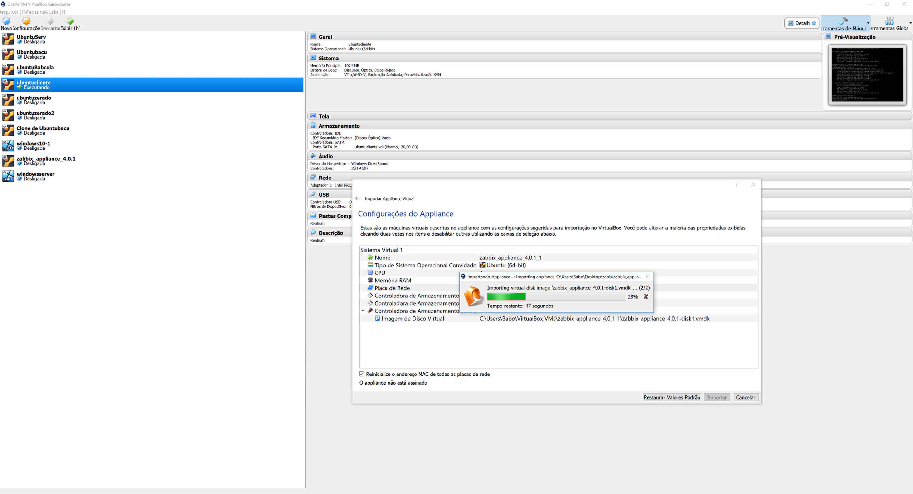
{"action": "mouse_move", "coordinate": [293, 487]}
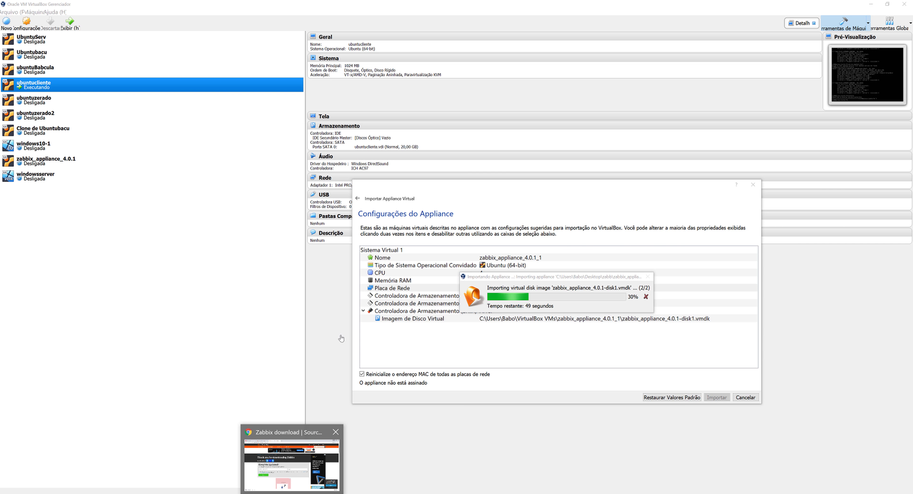
{"action": "left_click", "coordinate": [293, 486]}
Step: Revisit the 'Download Zabbix appliance' tab, then minimize Chrome back to VirtualBox
{"action": "left_click", "coordinate": [183, 13]}
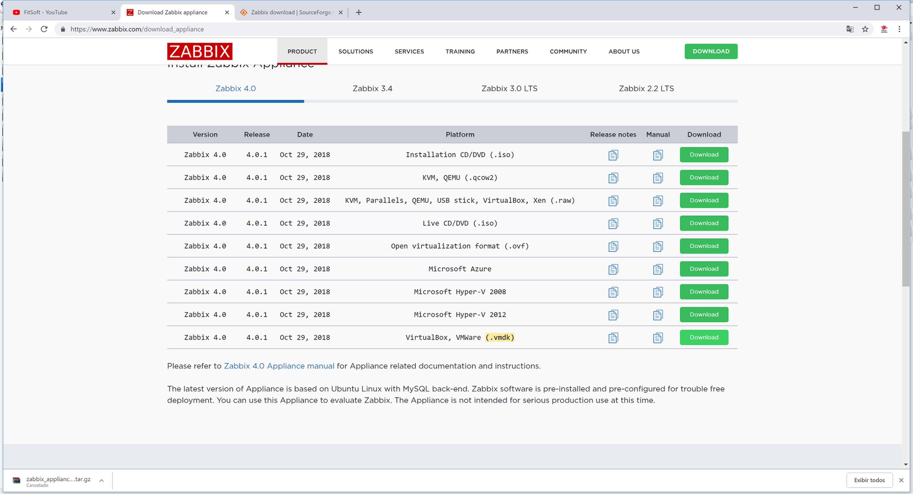
{"action": "left_click", "coordinate": [855, 8]}
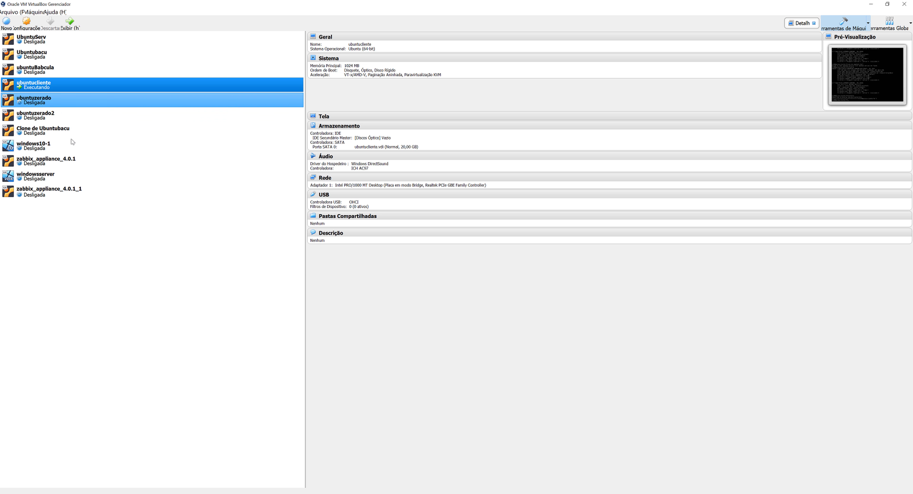
Step: Open Configurações for zabbix_appliance_4.0.1_1 and change its Nome field to zabbix
{"action": "left_click", "coordinate": [55, 192]}
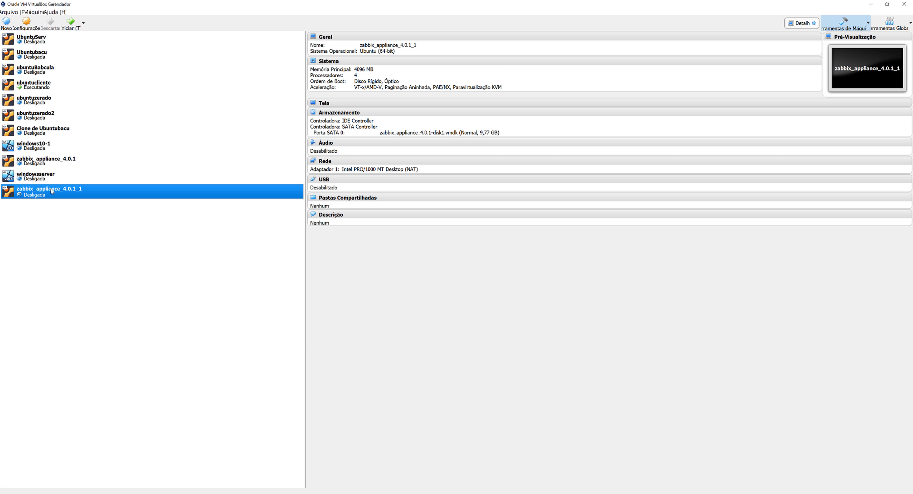
{"action": "right_click", "coordinate": [52, 190]}
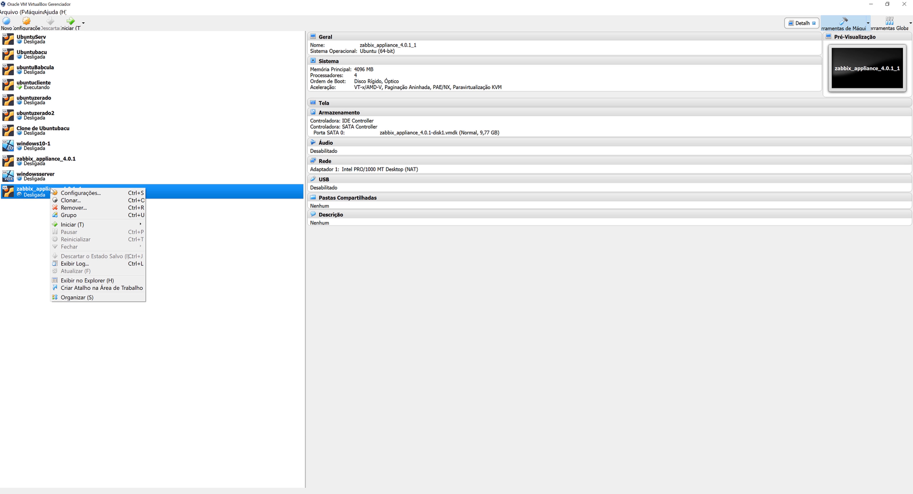
{"action": "left_click", "coordinate": [94, 193]}
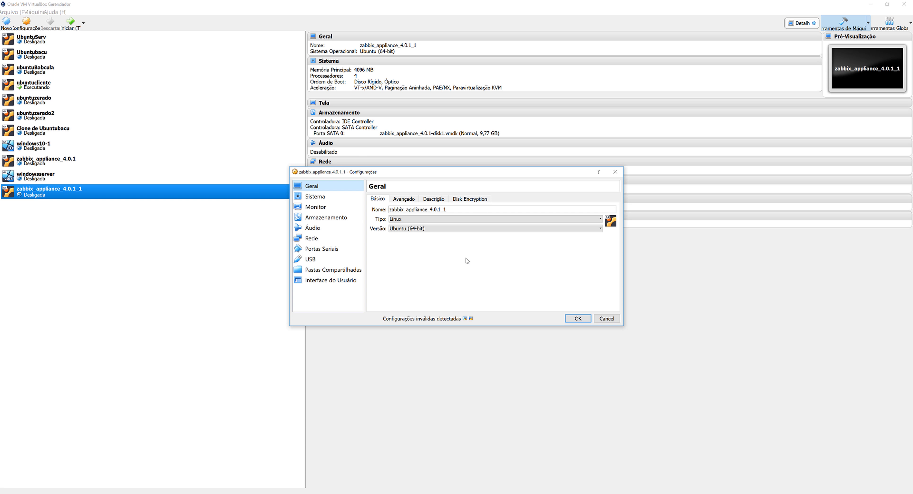
{"action": "key", "text": "Tab"}
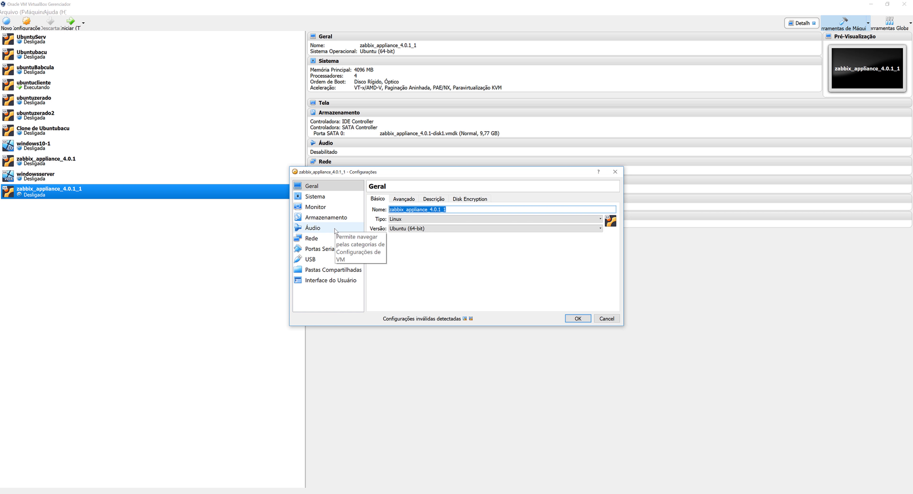
{"action": "type", "text": "zabbix"}
Step: Review the machine's Sistema, Monitor and Armazenamento settings pages
{"action": "left_click", "coordinate": [319, 196]}
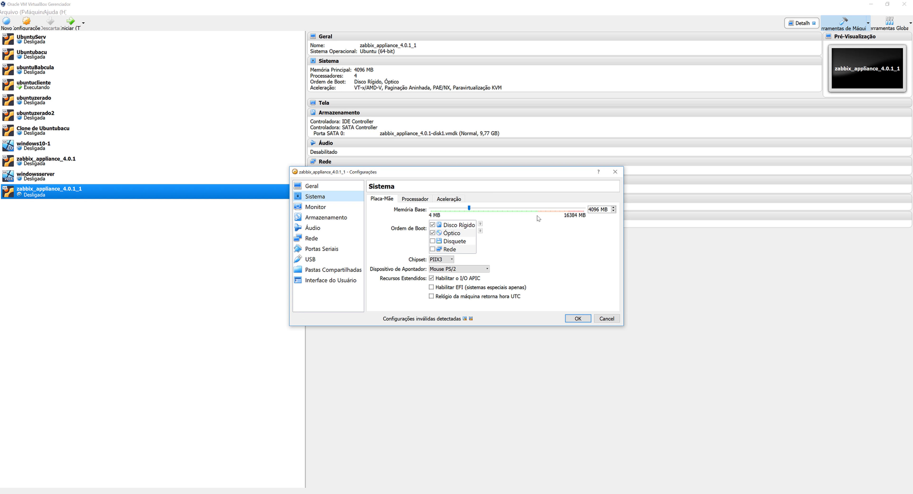
{"action": "left_click", "coordinate": [317, 208]}
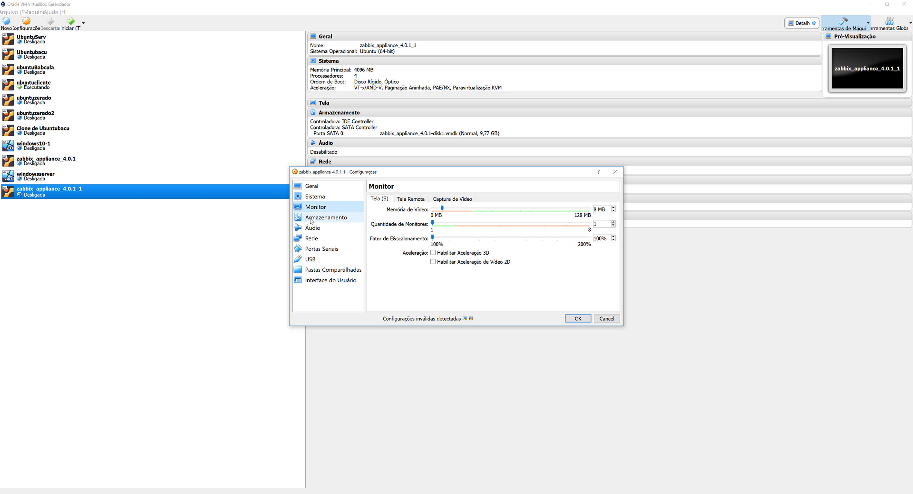
{"action": "left_click", "coordinate": [325, 218]}
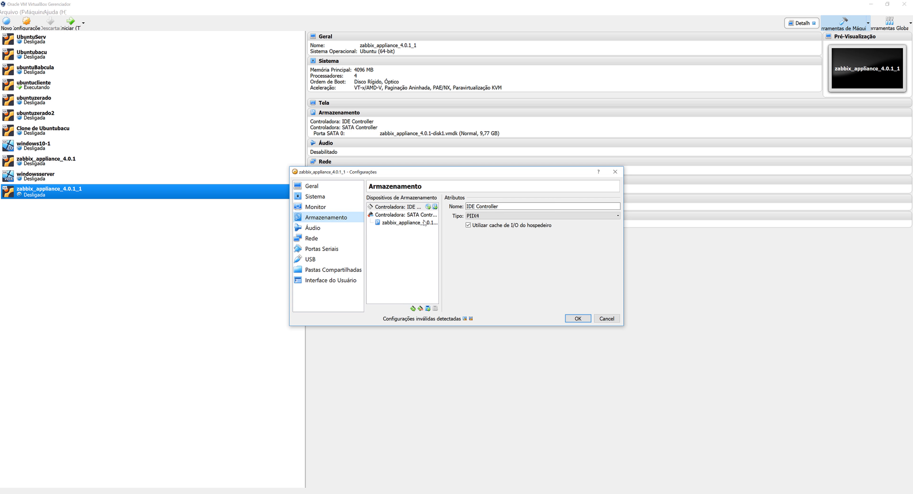
Step: Inspect the IDE controller, SATA controller and virtual disk attributes, then view the network settings
{"action": "left_click", "coordinate": [410, 223]}
{"action": "left_click", "coordinate": [407, 215]}
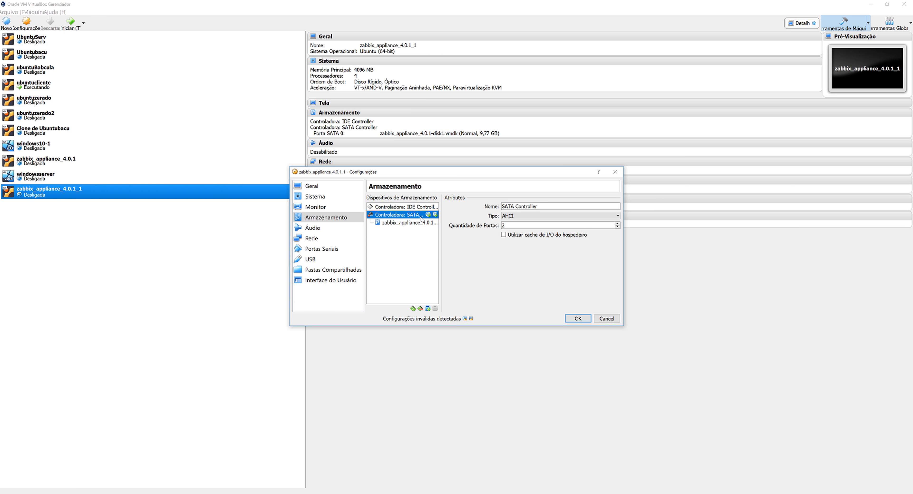
{"action": "left_click", "coordinate": [409, 223]}
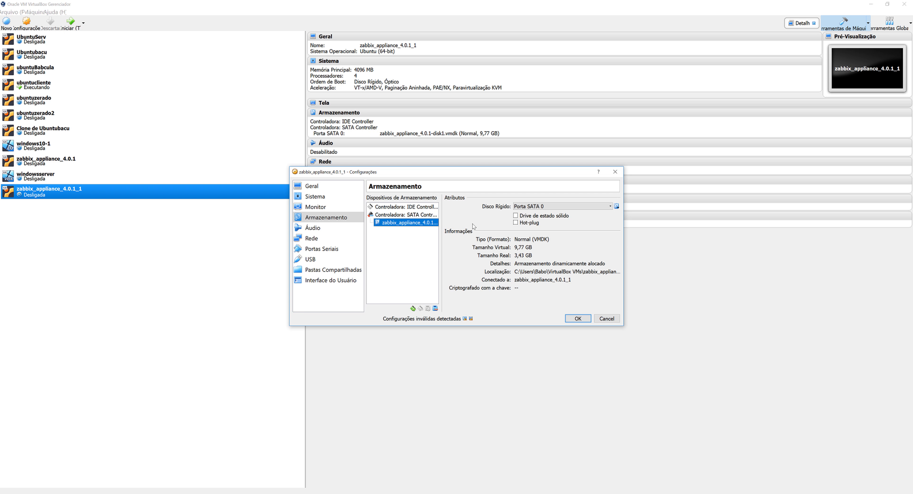
{"action": "left_click", "coordinate": [397, 207]}
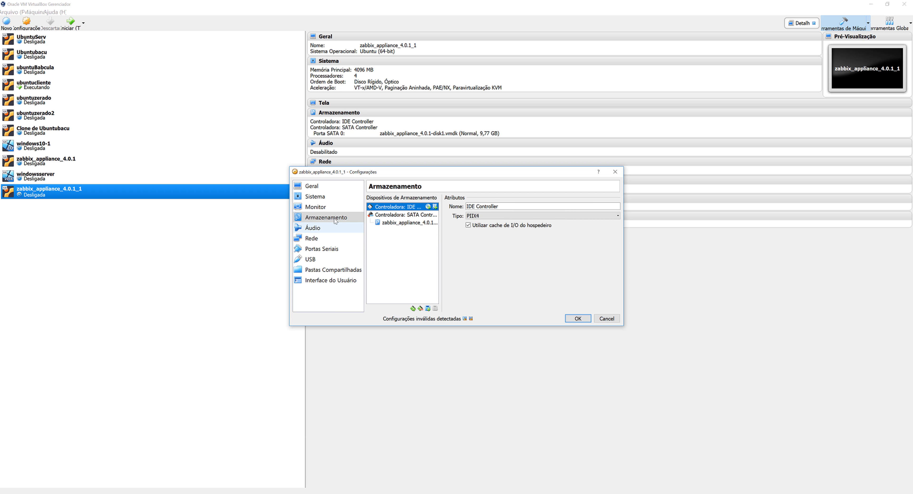
{"action": "left_click", "coordinate": [400, 214]}
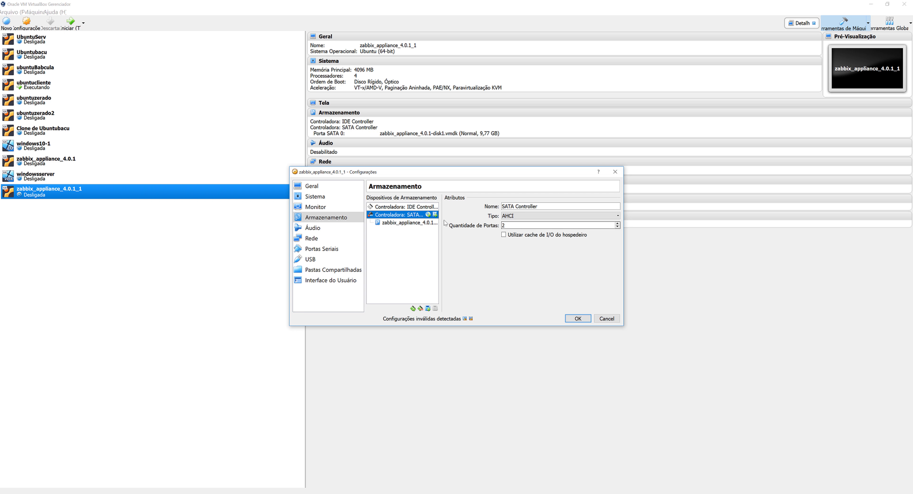
{"action": "left_click", "coordinate": [402, 223]}
{"action": "left_click", "coordinate": [417, 215]}
{"action": "left_click", "coordinate": [337, 227]}
Step: Bridge Adapter 1 to the Realtek PCIe GBE Family Controller and save the zabbix machine
{"action": "left_click", "coordinate": [326, 238]}
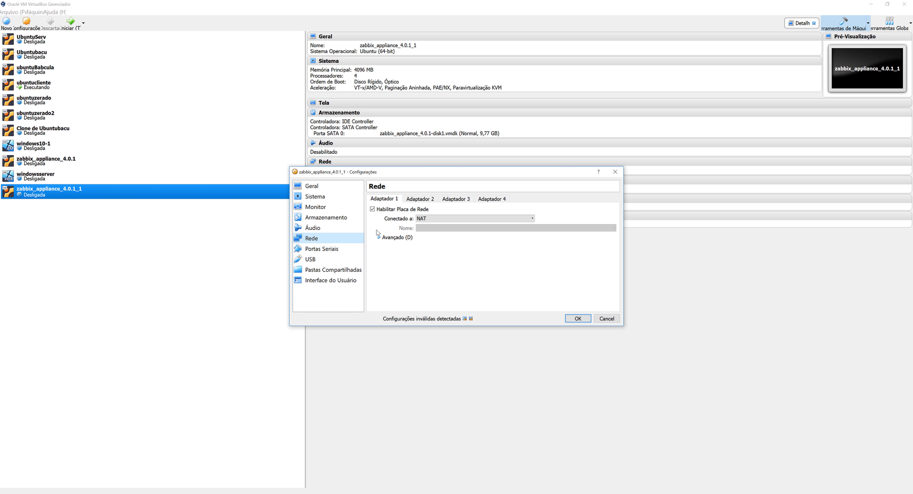
{"action": "left_click", "coordinate": [455, 220]}
{"action": "left_click", "coordinate": [451, 243]}
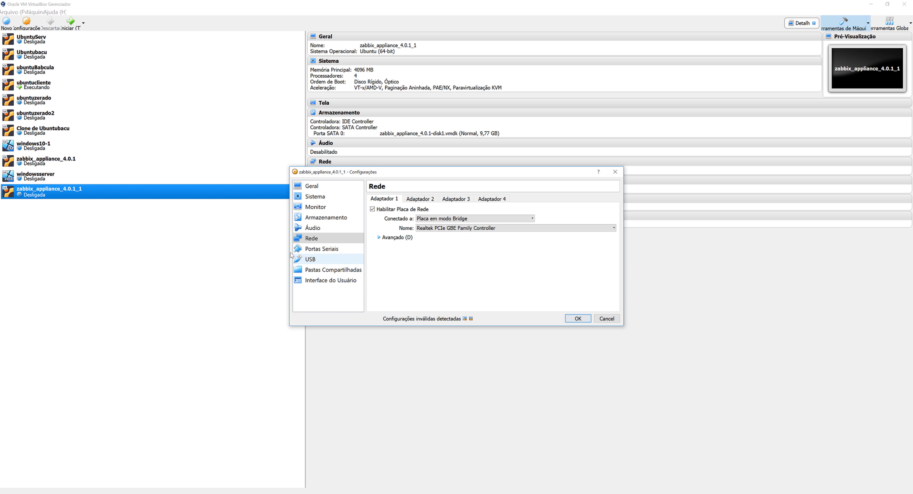
{"action": "left_click", "coordinate": [581, 319]}
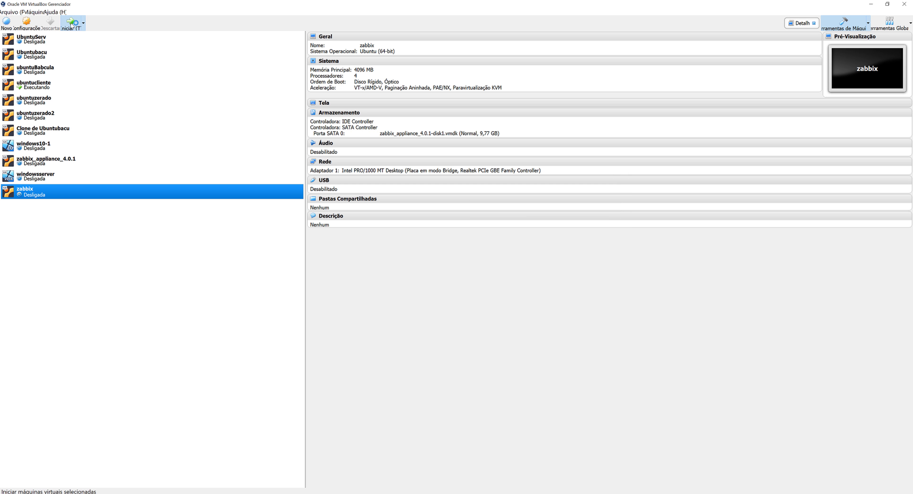
Step: Start the zabbix machine, dismiss the keyboard and guest notices, and enlarge its console window
{"action": "left_click", "coordinate": [83, 28]}
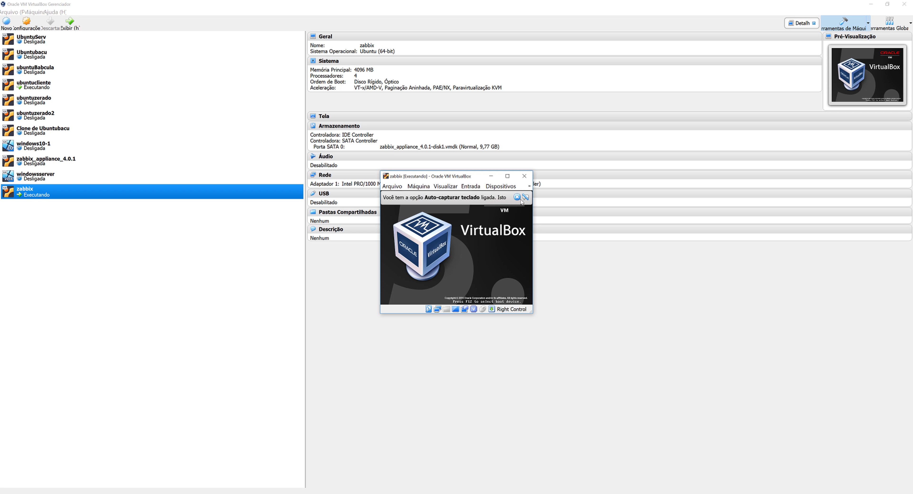
{"action": "left_click", "coordinate": [517, 197]}
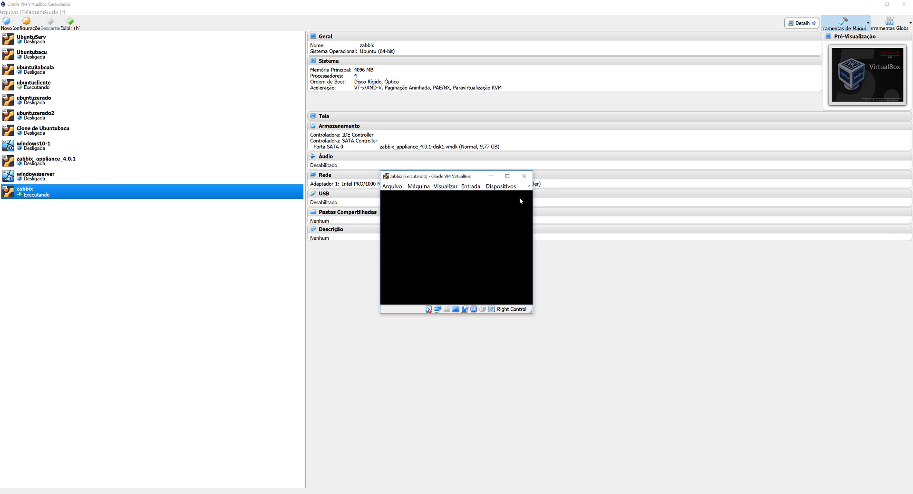
{"action": "left_click_drag", "start_coordinate": [532, 312], "coordinate": [592, 346]}
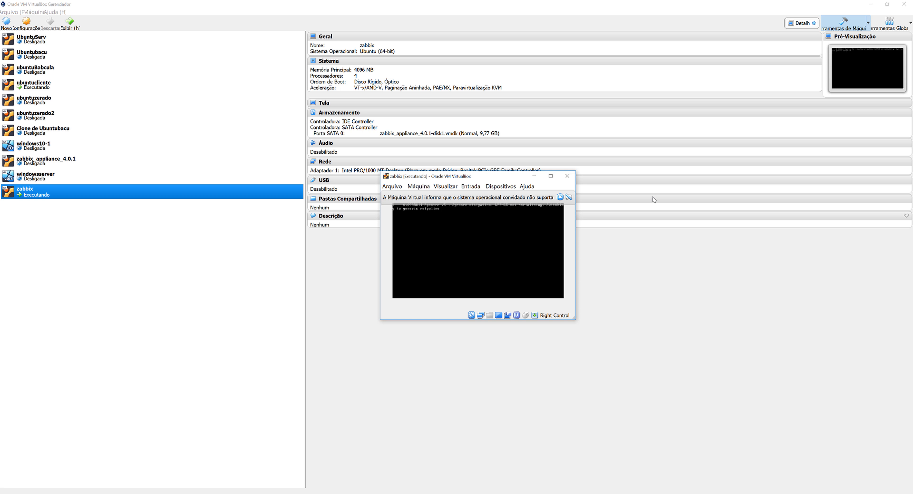
{"action": "left_click", "coordinate": [560, 197]}
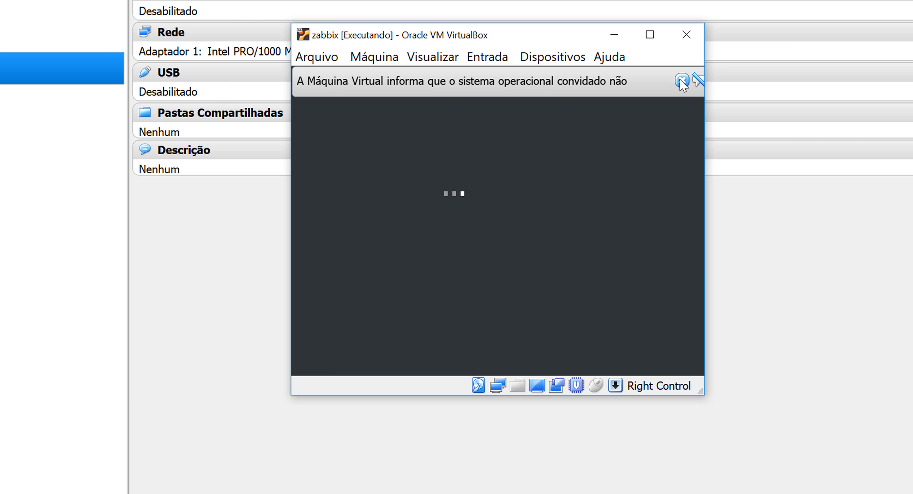
Step: Dismiss the guest notice and begin typing the appliance login user name at the prompt
{"action": "left_click", "coordinate": [561, 197]}
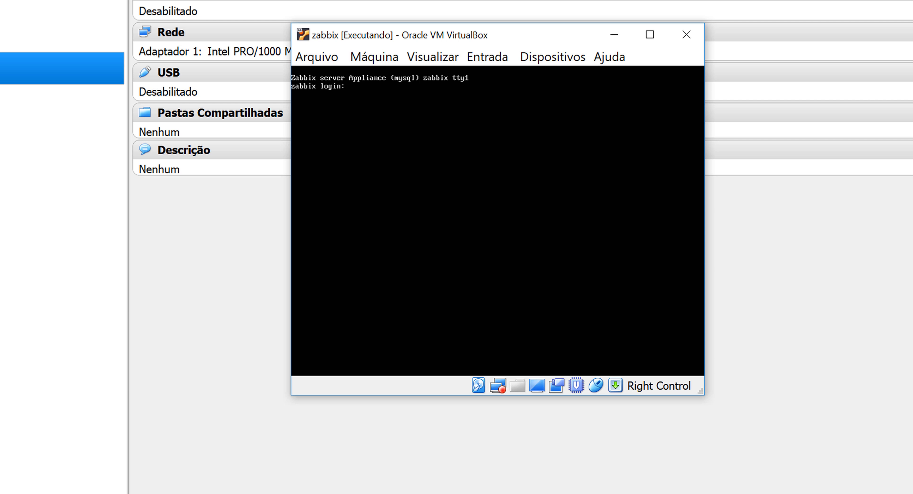
{"action": "type", "text": "appl"}
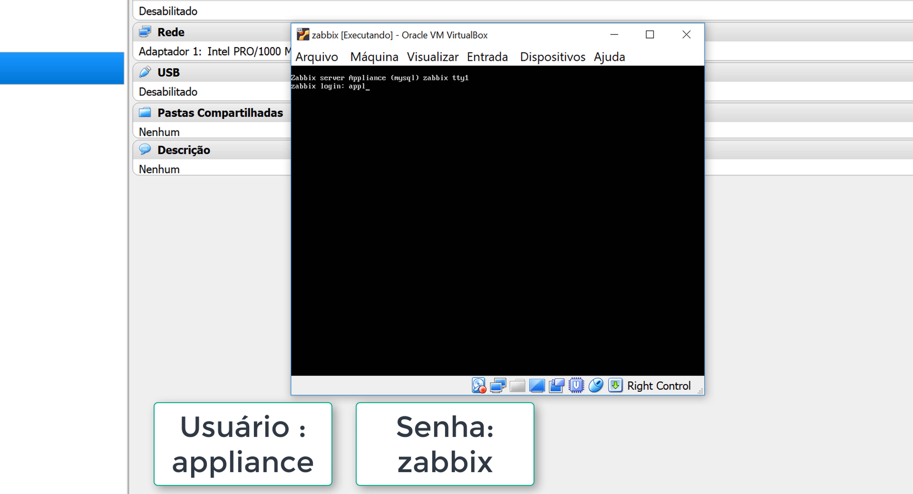
{"action": "type", "text": "i"}
{"action": "type", "text": "ance"}
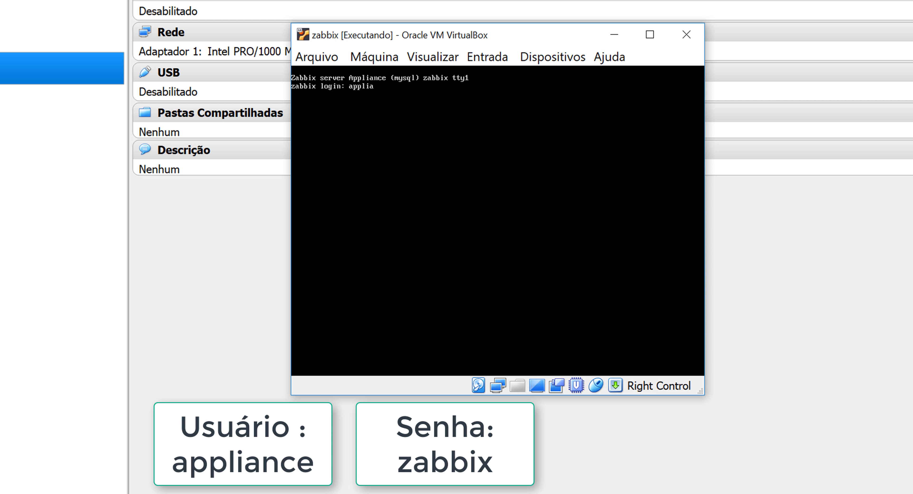
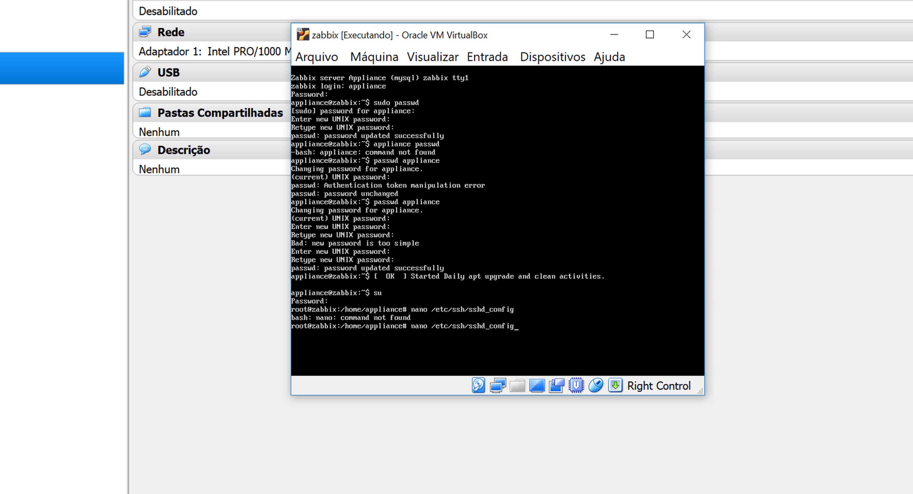
Step: Install nano with apt-get install nano, then recall the nano /etc/ssh/sshd_config command
{"action": "key", "text": "Return"}
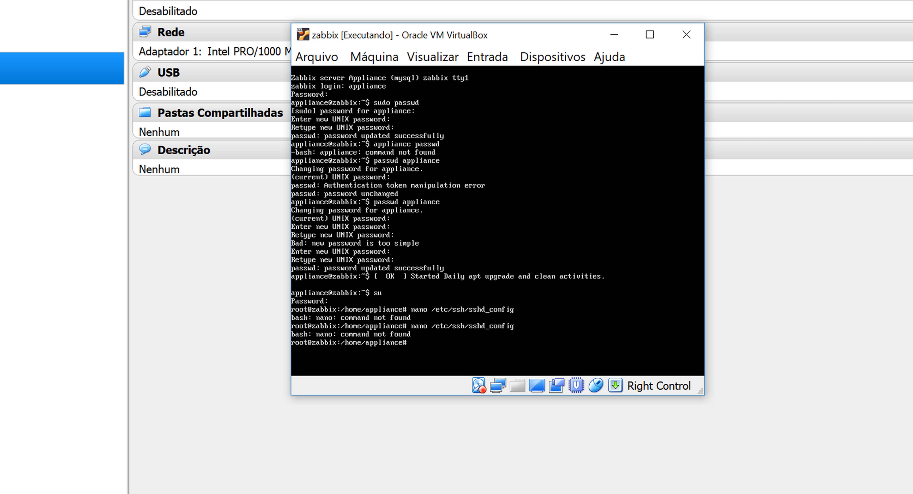
{"action": "type", "text": "apt-get install nano"}
{"action": "key", "text": "Return"}
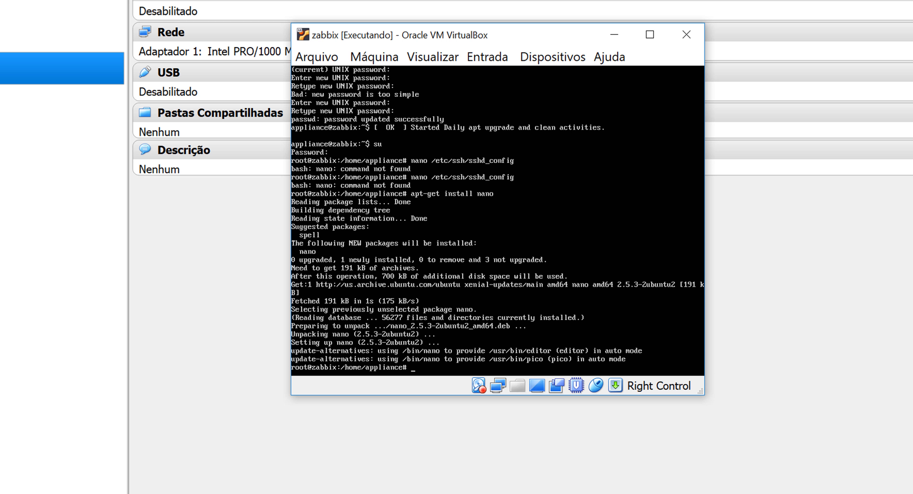
{"action": "key", "text": "Up"}
{"action": "key", "text": "Up"}
Step: Change PermitRootLogin from prohibit-password to yes in /etc/ssh/sshd_config, save, and exit nano
{"action": "key", "text": "Return"}
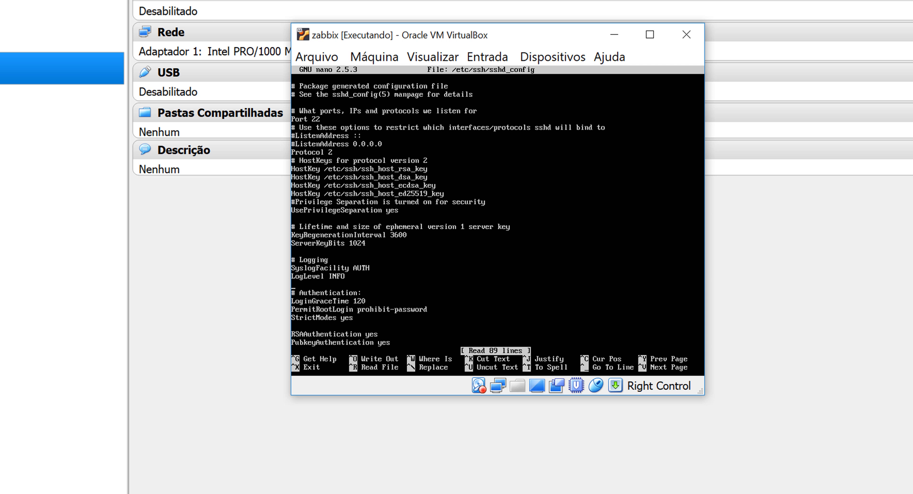
{"action": "key", "text": "Down"}
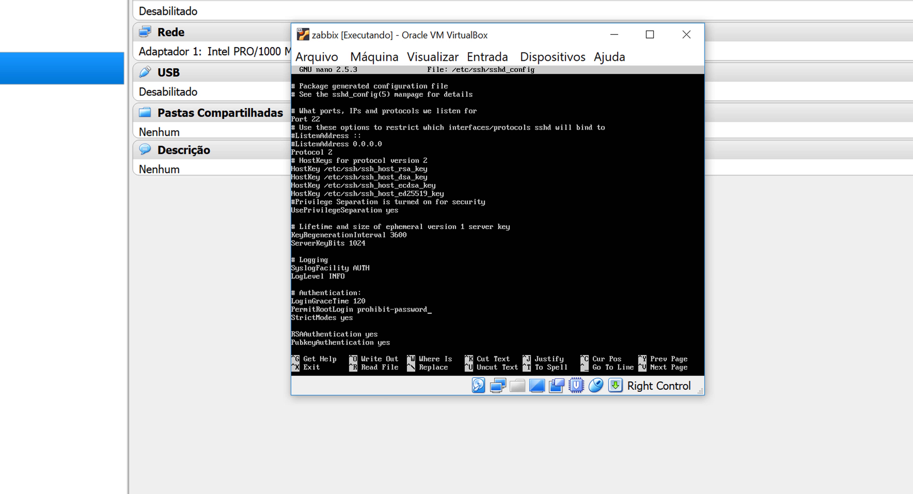
{"action": "key", "text": "BackSpace"}
{"action": "key", "text": "BackSpace"}
{"action": "key", "text": "BackSpace"}
{"action": "key", "text": "BackSpace"}
{"action": "key", "text": "BackSpace"}
{"action": "key", "text": "BackSpace"}
{"action": "key", "text": "BackSpace"}
{"action": "key", "text": "BackSpace"}
{"action": "key", "text": "BackSpace"}
{"action": "key", "text": "BackSpace"}
{"action": "key", "text": "BackSpace"}
{"action": "key", "text": "BackSpace"}
{"action": "key", "text": "BackSpace"}
{"action": "key", "text": "BackSpace"}
{"action": "key", "text": "BackSpace"}
{"action": "key", "text": "BackSpace"}
{"action": "key", "text": "BackSpace"}
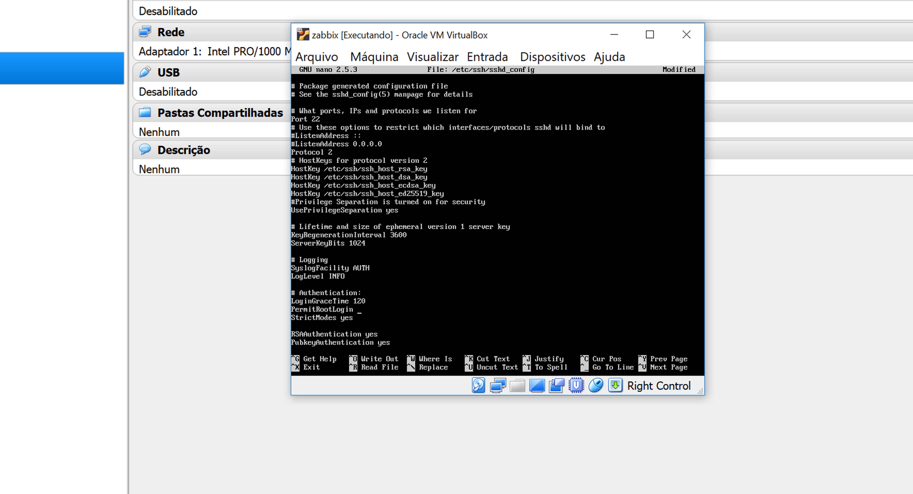
{"action": "type", "text": "yes"}
{"action": "key", "text": "ctrl+o"}
{"action": "key", "text": "Return"}
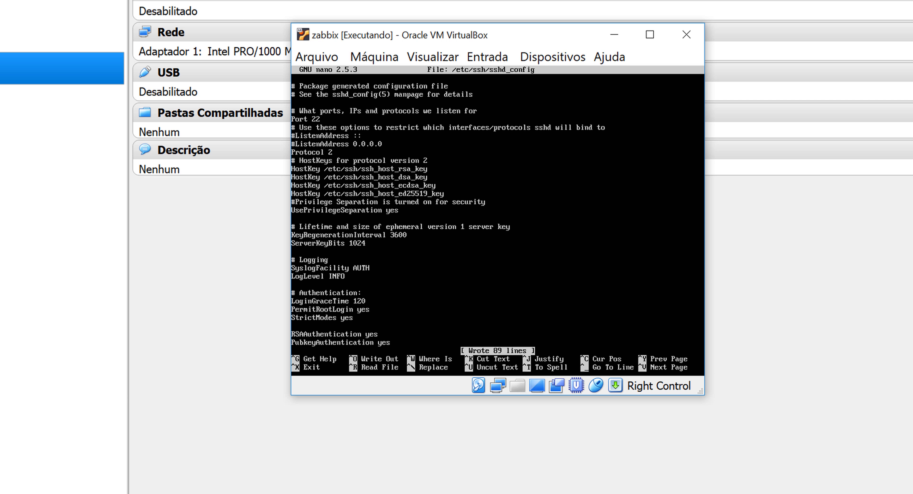
{"action": "key", "text": "ctrl+x"}
{"action": "type", "text": "serv"}
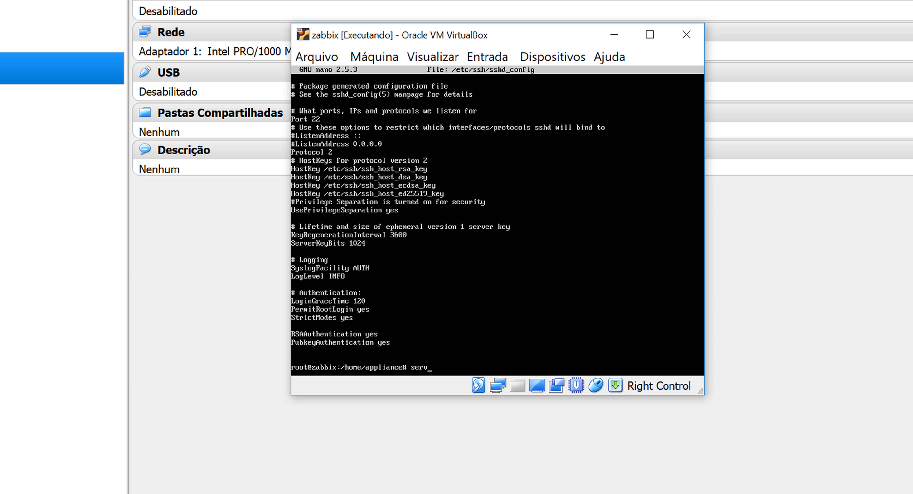
{"action": "type", "text": "ice sshd restart"}
Step: Restart sshd and run ifconfig to show enp0s3's address 192.168.0.24
{"action": "key", "text": "Return"}
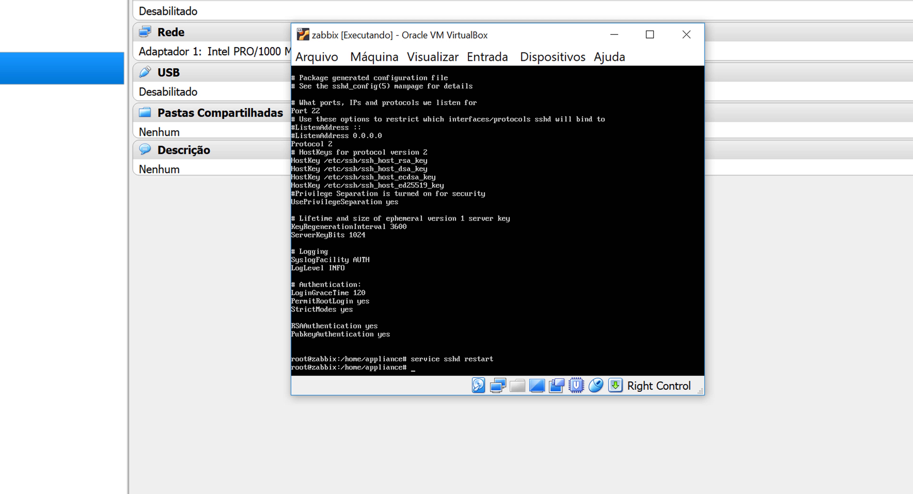
{"action": "type", "text": "ifconfig"}
{"action": "key", "text": "Return"}
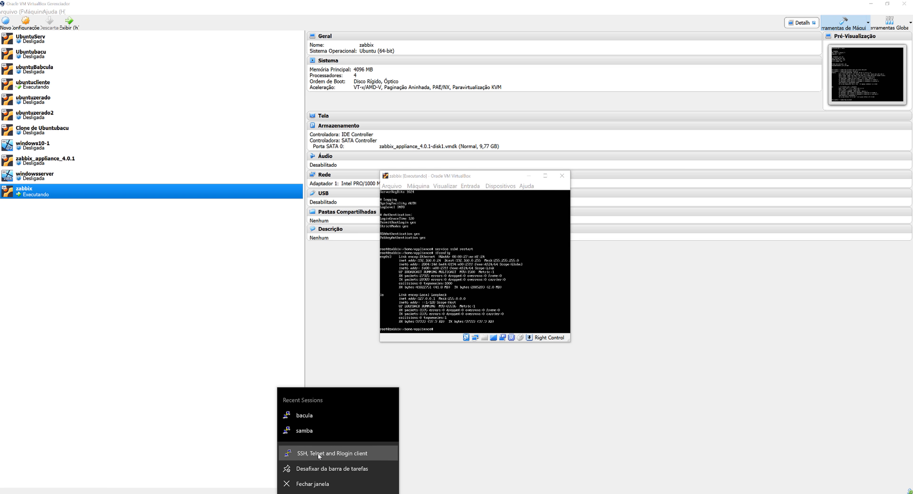
Step: Connect PuTTY to 192.168.0.24, accept the host key, and log in as root
{"action": "left_click", "coordinate": [318, 453]}
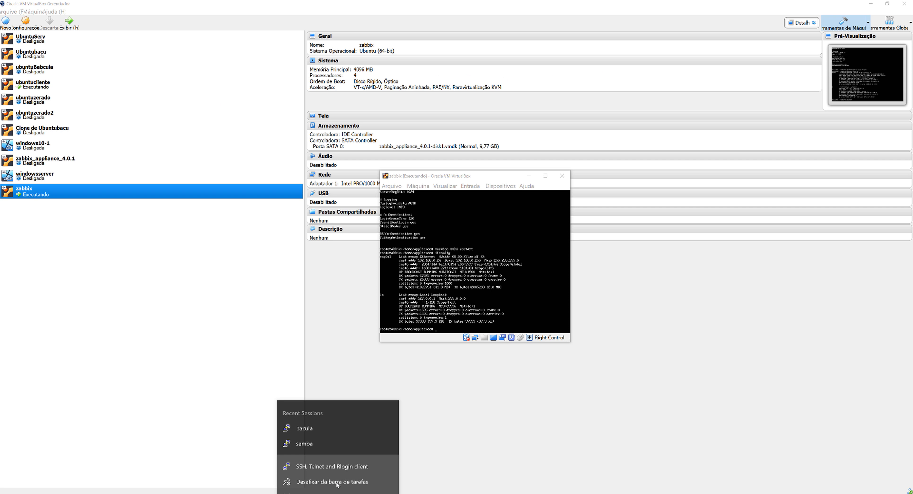
{"action": "type", "text": "192.1"}
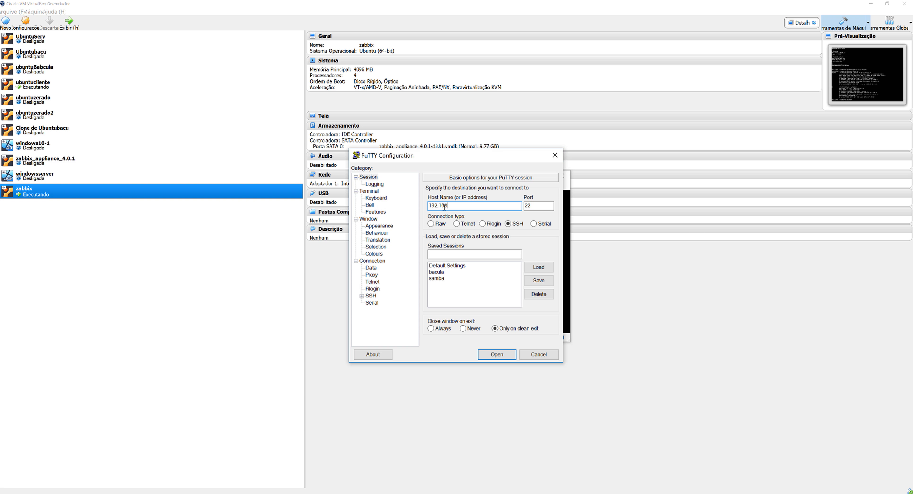
{"action": "type", "text": "68.0.24"}
{"action": "key", "text": "Return"}
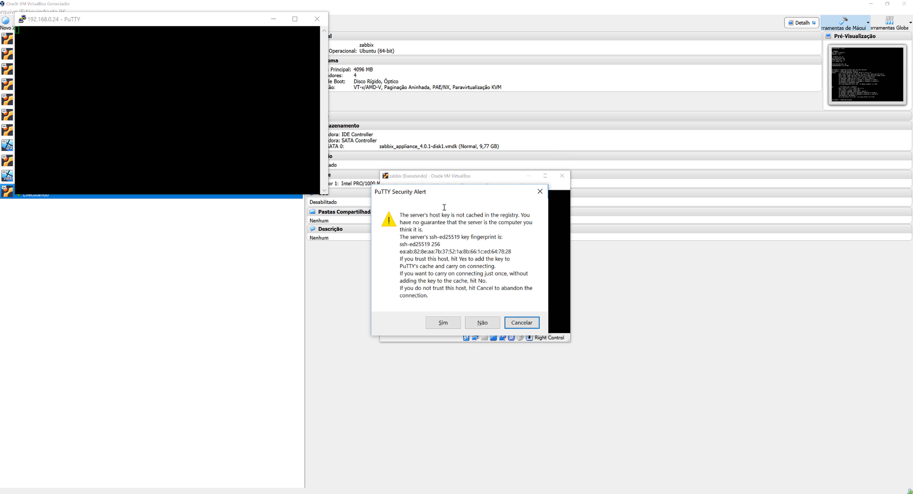
{"action": "left_click", "coordinate": [446, 320]}
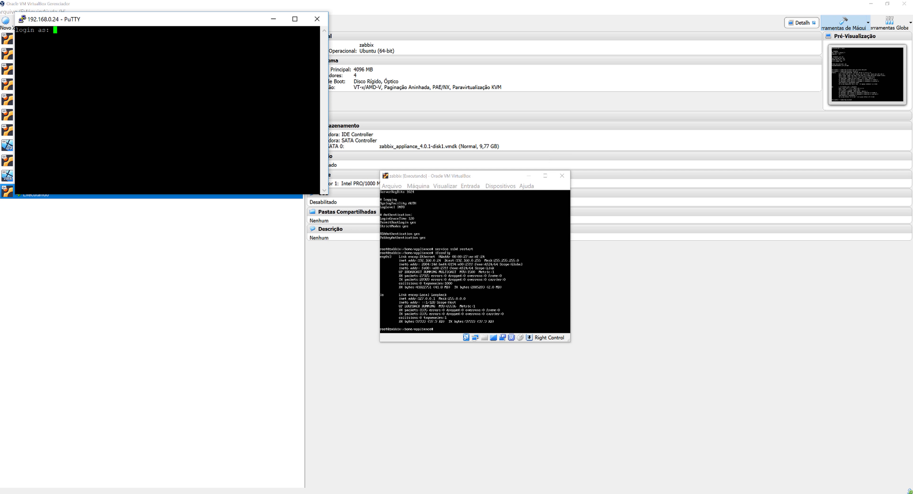
{"action": "type", "text": "root"}
{"action": "key", "text": "Return"}
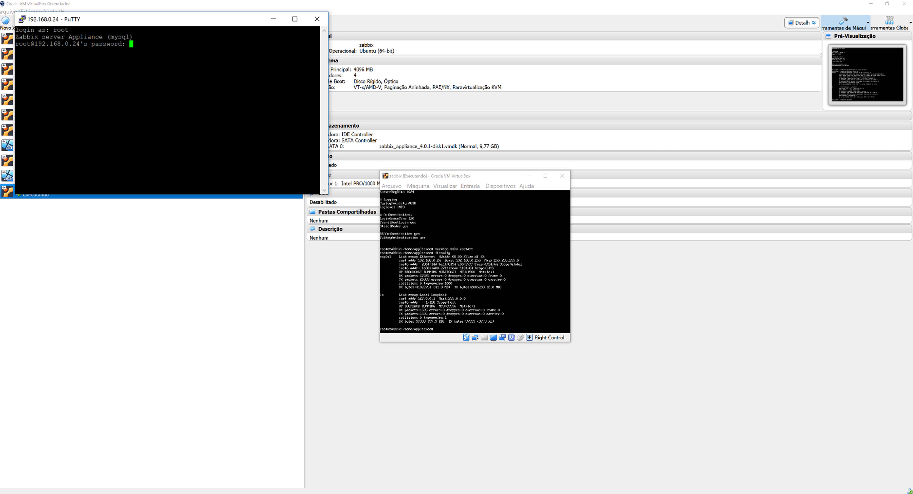
{"action": "key", "text": "Return"}
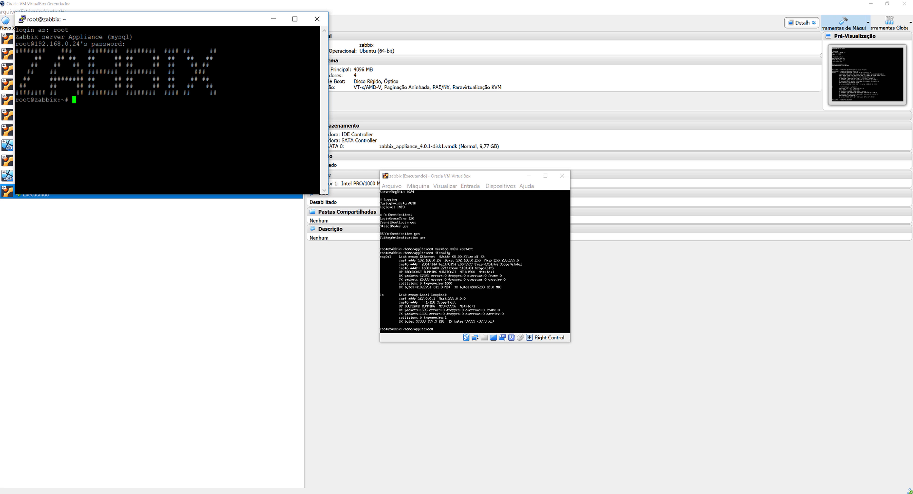
Step: Maximize PuTTY, change the terminal font to 22-point Courier New, then minimize the window
{"action": "left_click", "coordinate": [295, 20]}
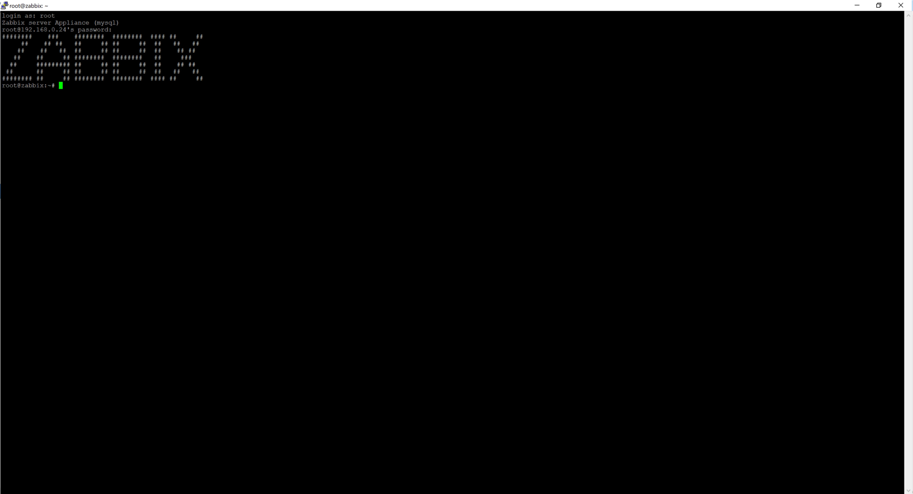
{"action": "right_click", "coordinate": [31, 5]}
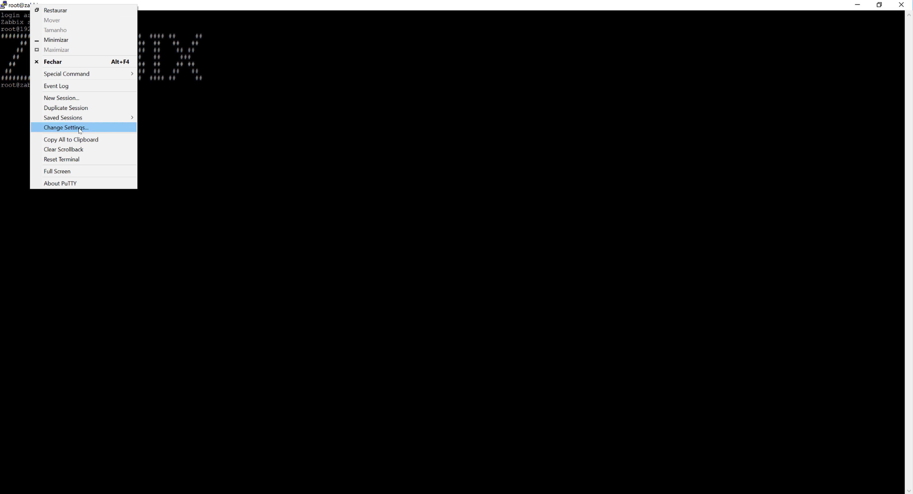
{"action": "left_click", "coordinate": [77, 130]}
{"action": "left_click", "coordinate": [380, 226]}
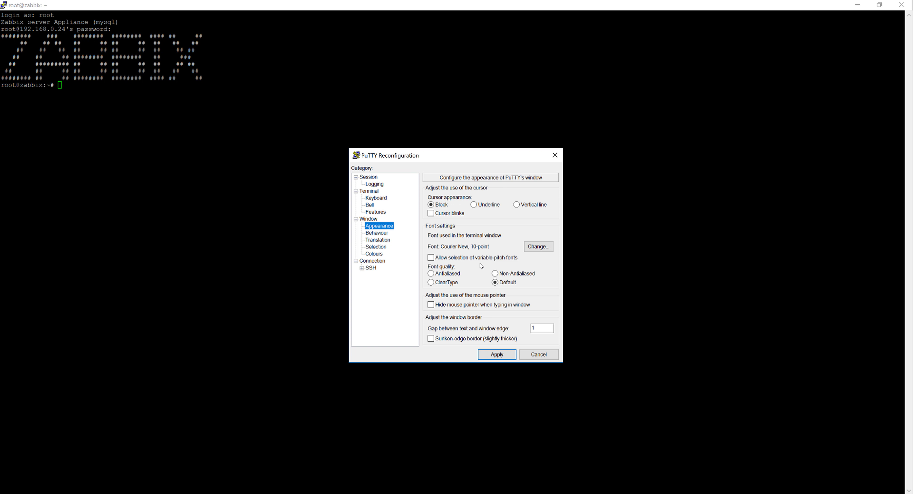
{"action": "left_click", "coordinate": [538, 246]}
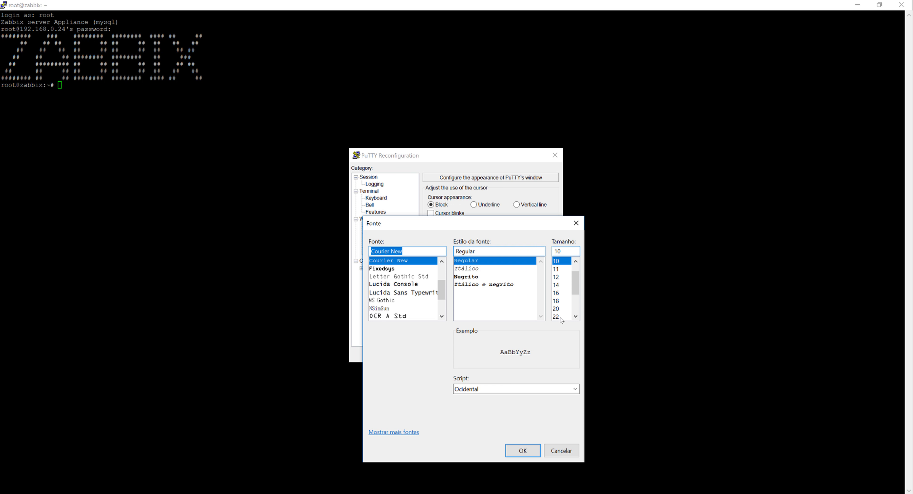
{"action": "left_click", "coordinate": [560, 318]}
{"action": "left_click", "coordinate": [523, 450]}
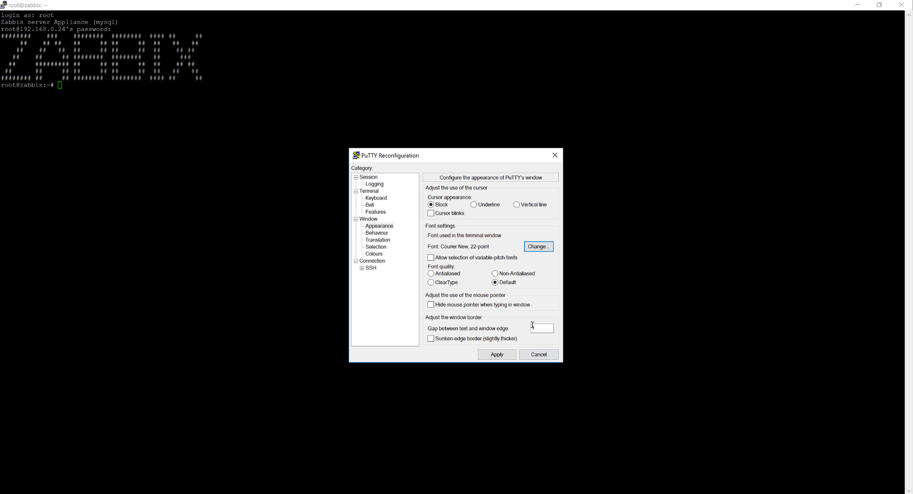
{"action": "left_click", "coordinate": [496, 354]}
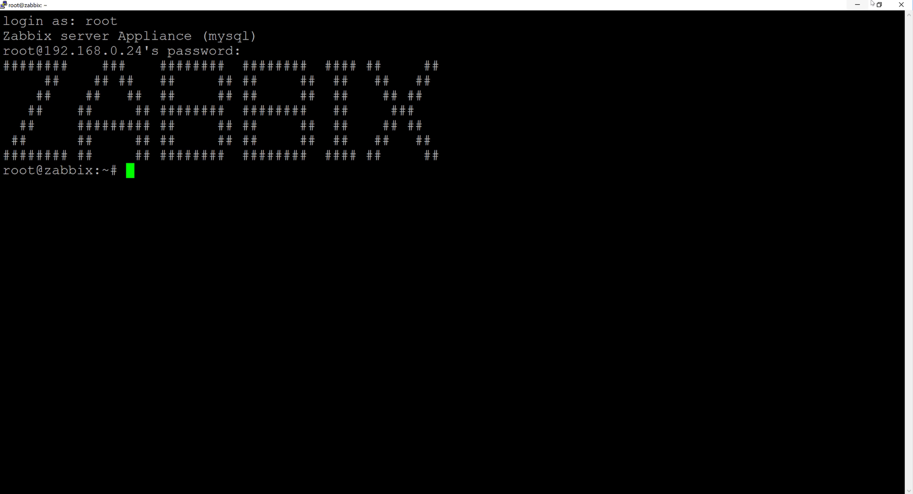
{"action": "left_click", "coordinate": [857, 4]}
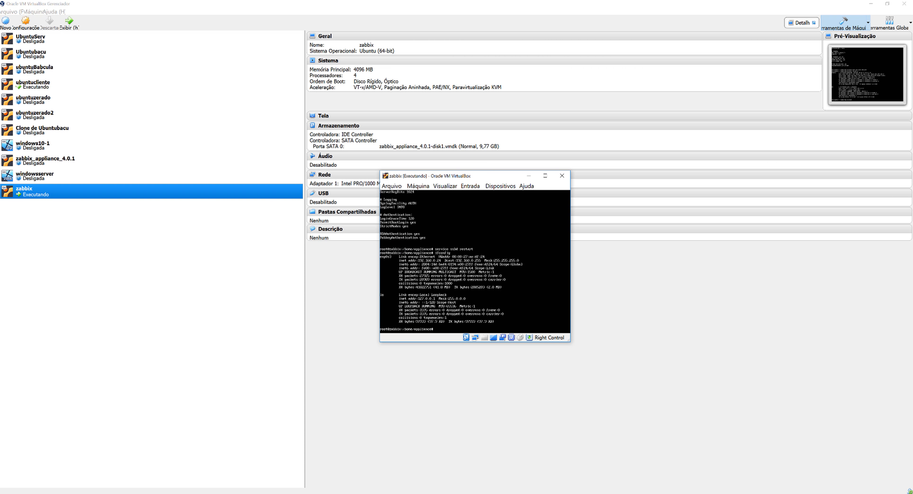
Step: Switch to Chrome and load 192.168.0.24/zabbix in a new tab
{"action": "mouse_move", "coordinate": [291, 491]}
{"action": "left_click", "coordinate": [291, 458]}
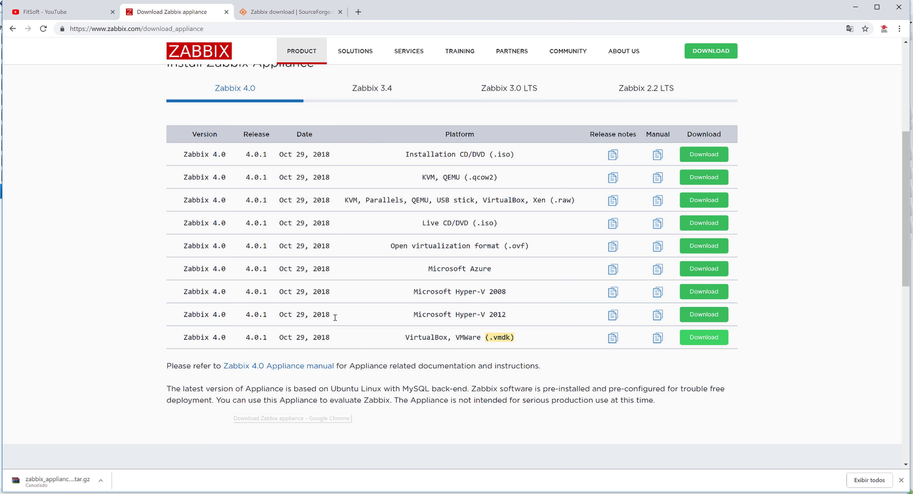
{"action": "left_click", "coordinate": [358, 12]}
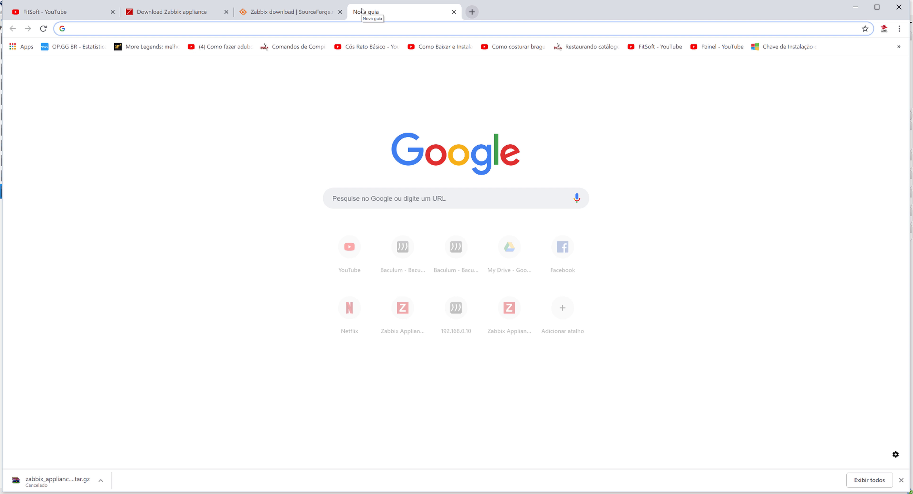
{"action": "type", "text": "192.1"}
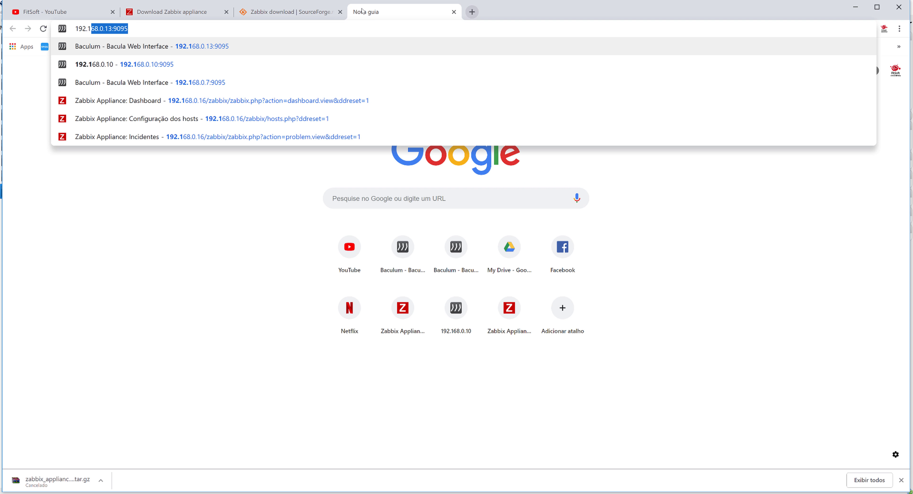
{"action": "type", "text": "68.0."}
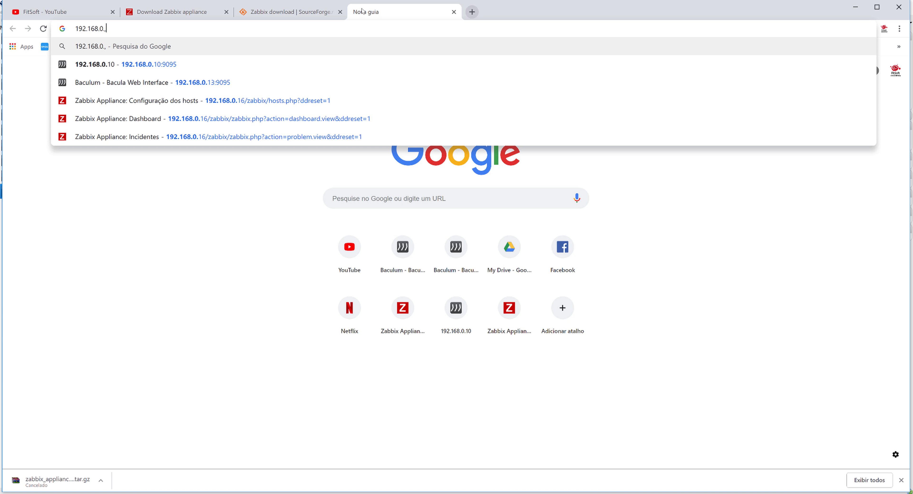
{"action": "type", "text": "14"}
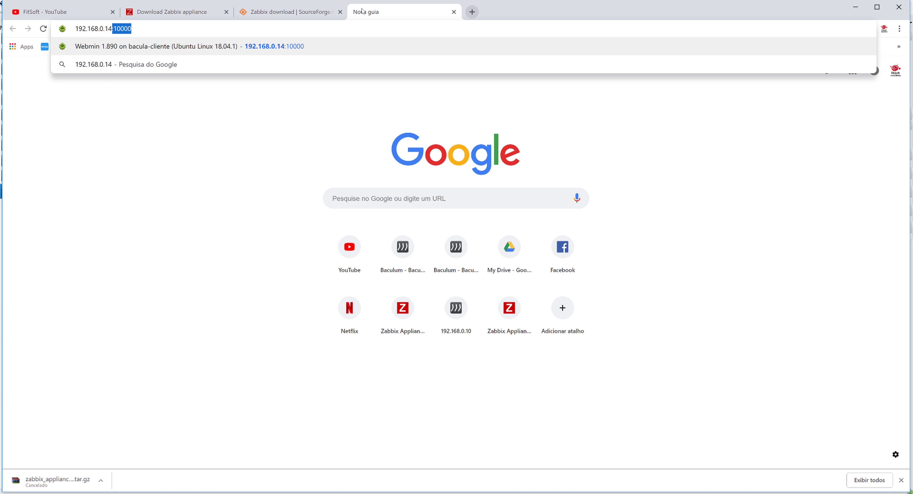
{"action": "key", "text": "BackSpace"}
{"action": "key", "text": "BackSpace"}
{"action": "key", "text": "BackSpace"}
{"action": "type", "text": "24"}
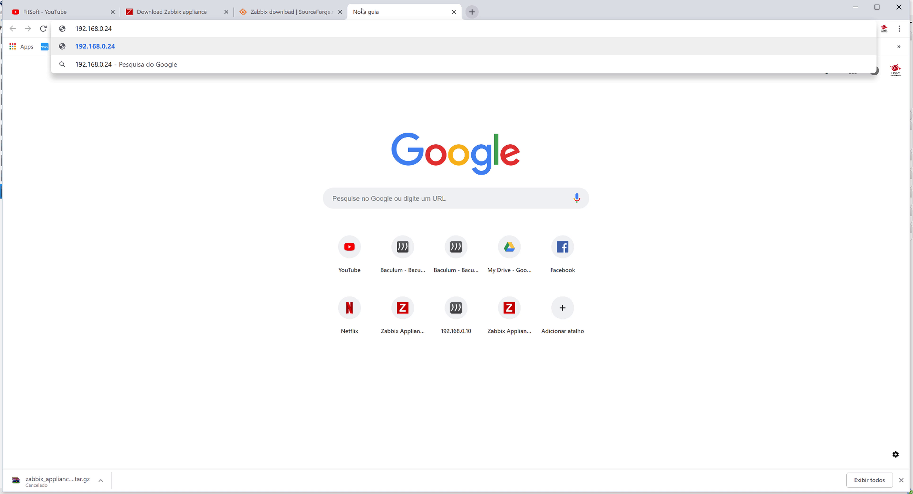
{"action": "type", "text": "/zabbix"}
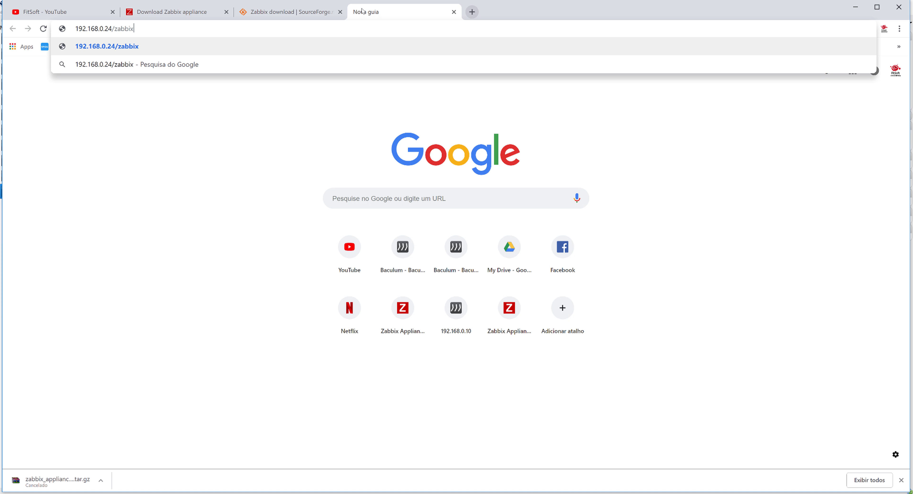
{"action": "key", "text": "Return"}
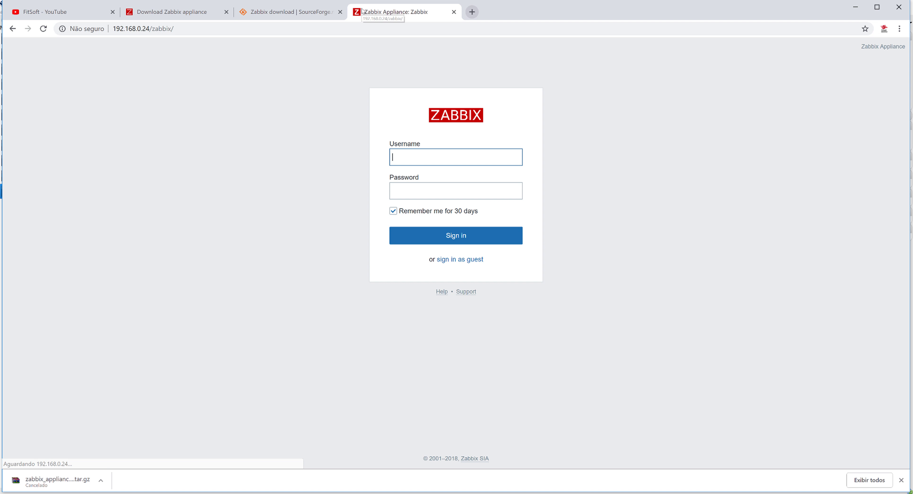
Step: Sign in to Zabbix as Admin using the suggested username and the account password
{"action": "type", "text": "A"}
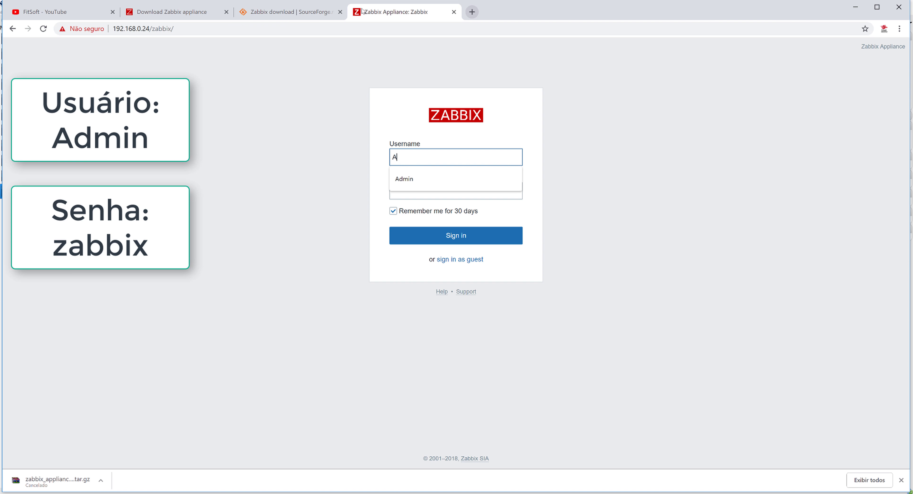
{"action": "key", "text": "Down"}
{"action": "key", "text": "Tab"}
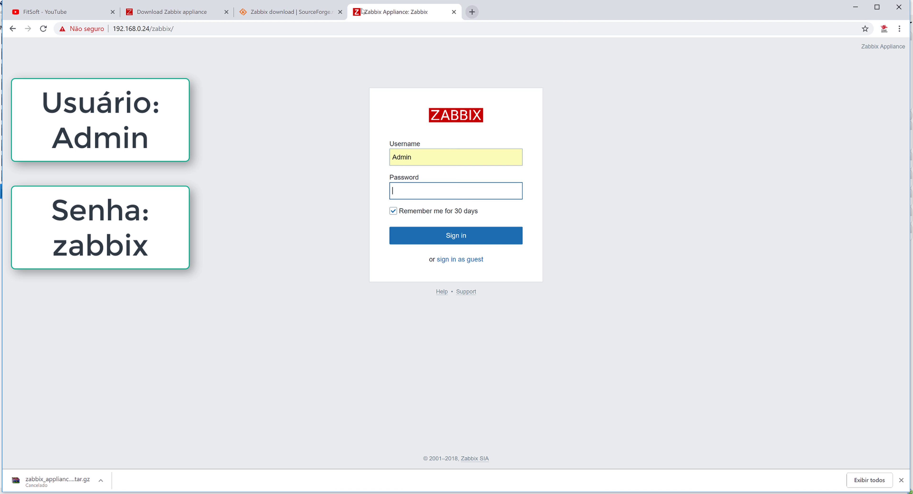
{"action": "type", "text": "zabbix"}
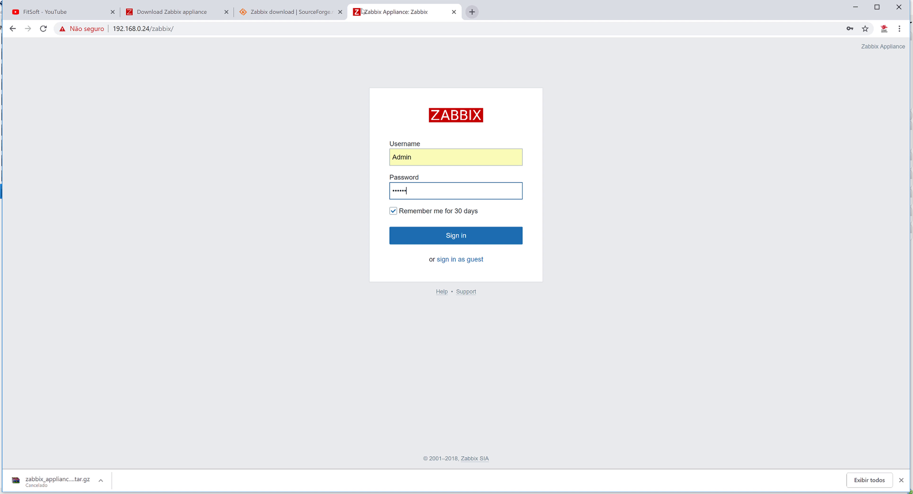
{"action": "key", "text": "Return"}
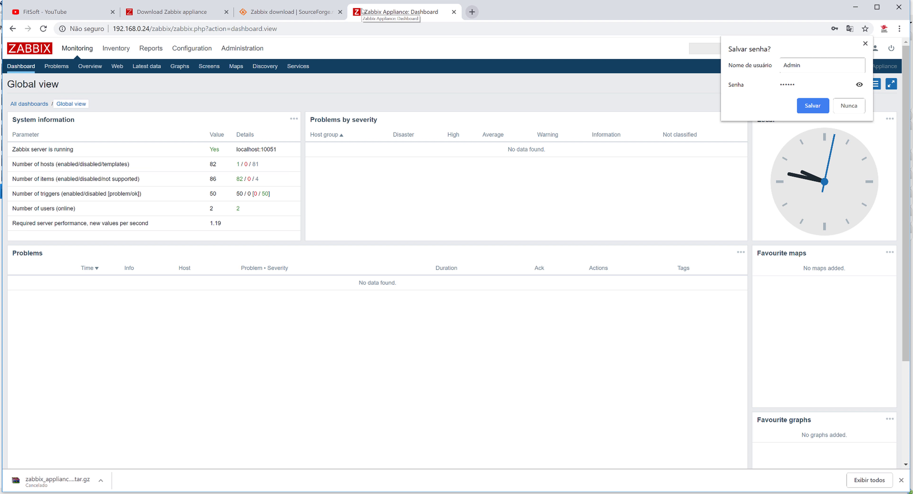
Step: Save the login in Chrome and open Administration > Users
{"action": "left_click", "coordinate": [813, 107]}
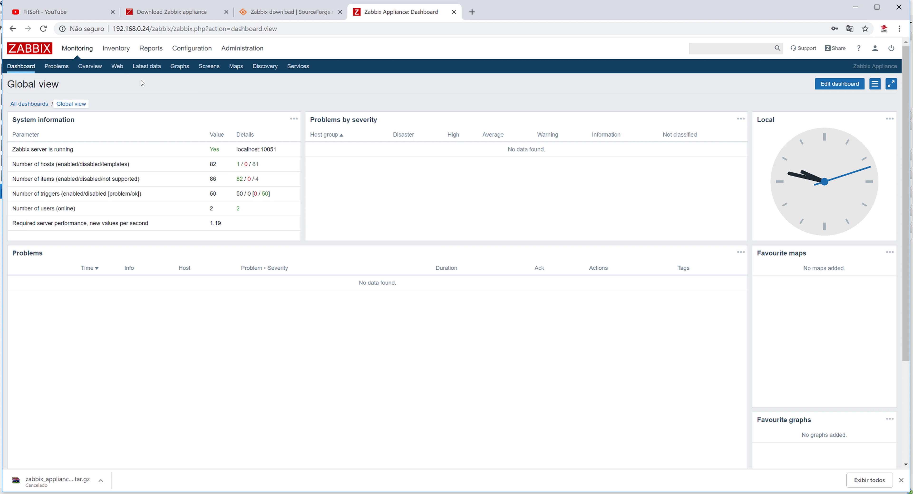
{"action": "left_click", "coordinate": [200, 50]}
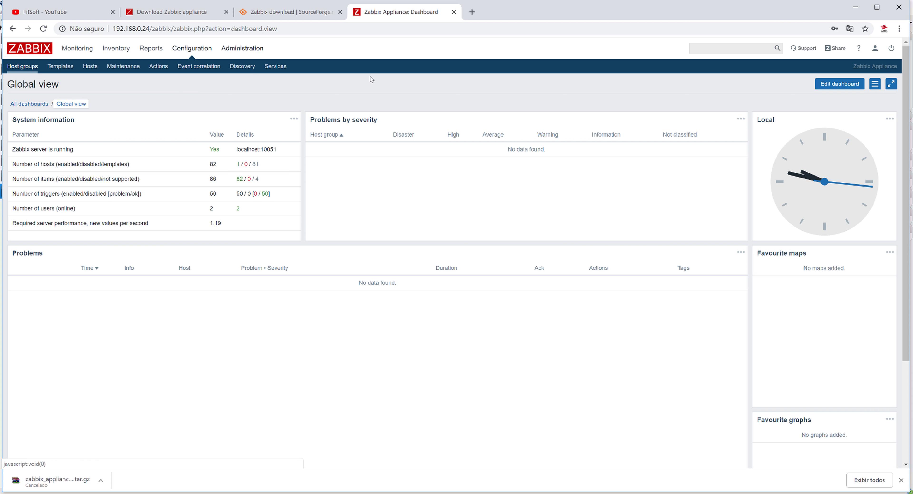
{"action": "left_click", "coordinate": [237, 50]}
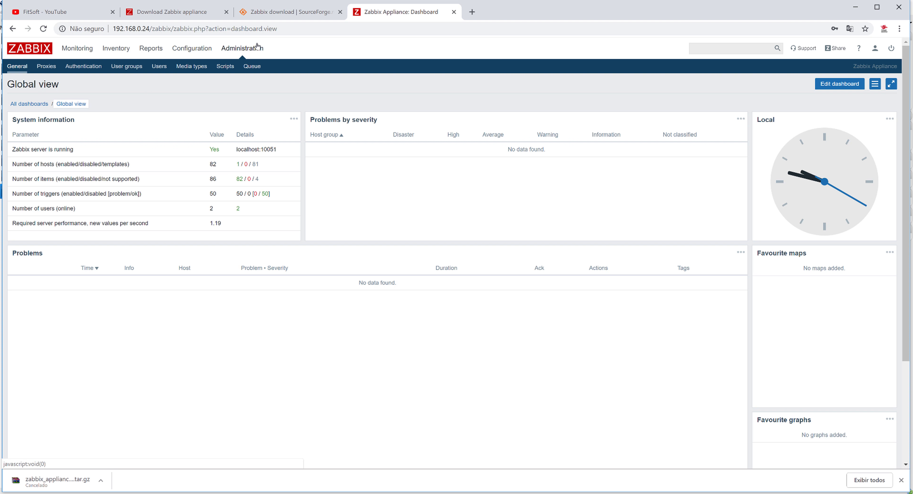
{"action": "left_click", "coordinate": [160, 67]}
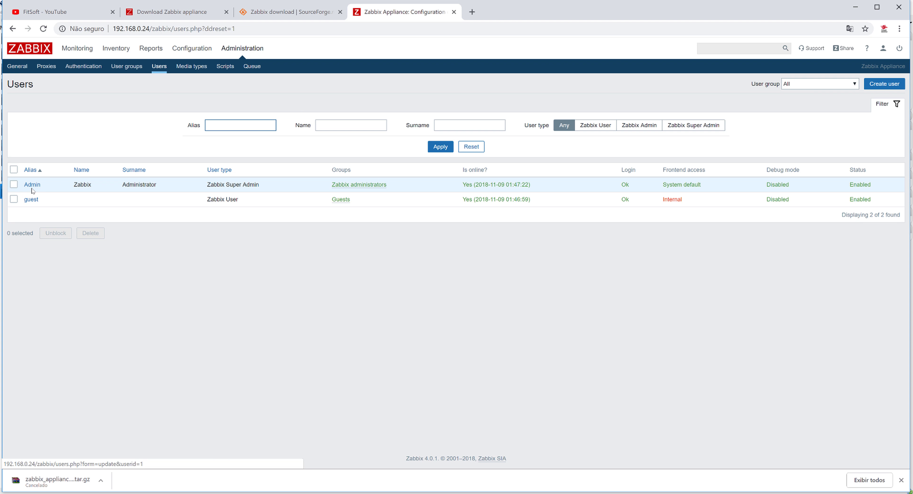
Step: Set Admin's language to Portuguese (pt_BR), keep the System default theme, and update the user
{"action": "left_click", "coordinate": [36, 187]}
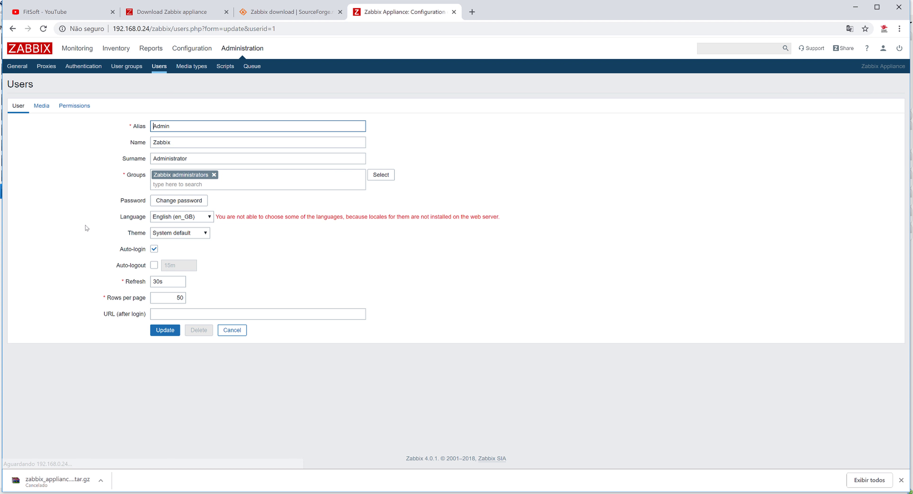
{"action": "left_click", "coordinate": [208, 216]}
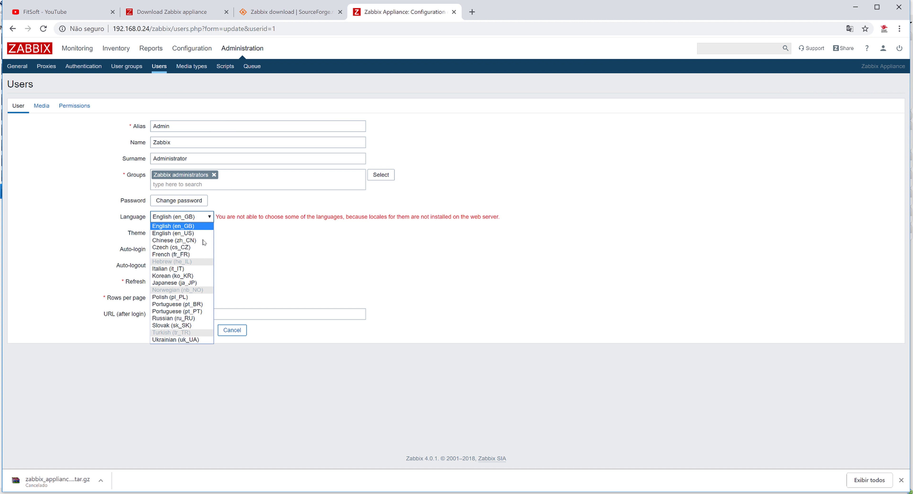
{"action": "left_click", "coordinate": [196, 355]}
{"action": "left_click", "coordinate": [179, 217]}
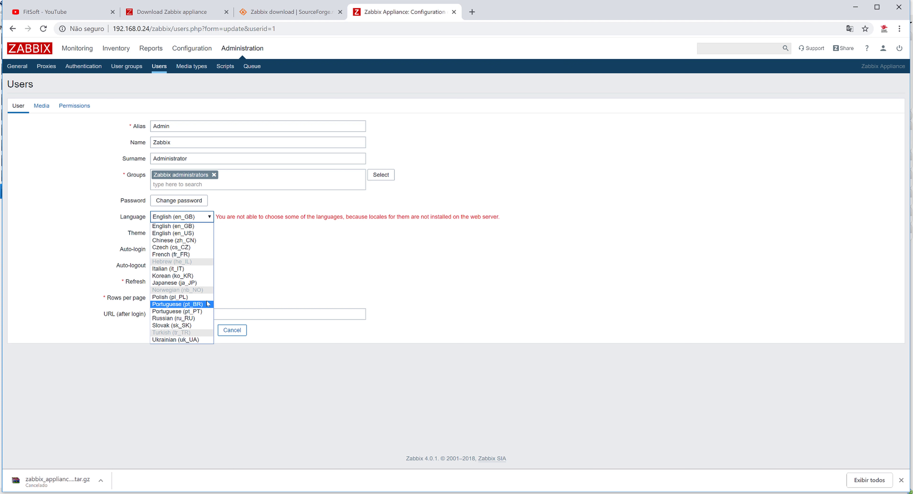
{"action": "left_click", "coordinate": [207, 304]}
{"action": "left_click", "coordinate": [185, 236]}
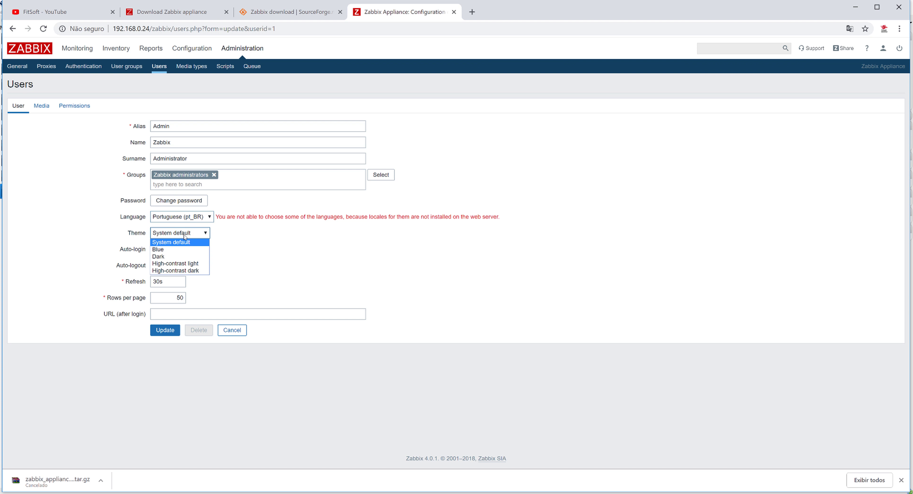
{"action": "left_click", "coordinate": [185, 236]}
{"action": "left_click", "coordinate": [165, 329]}
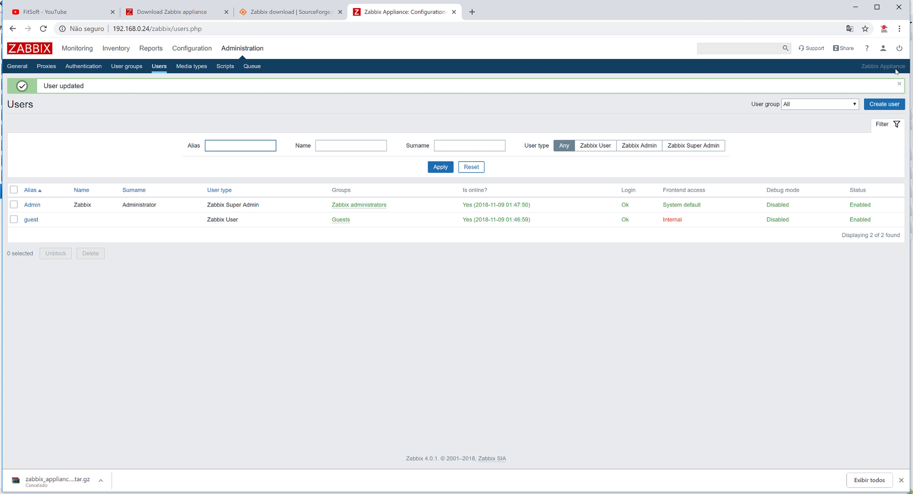
Step: Sign out and back in, then open Configuração > Hosts in the Portuguese interface
{"action": "left_click", "coordinate": [899, 49]}
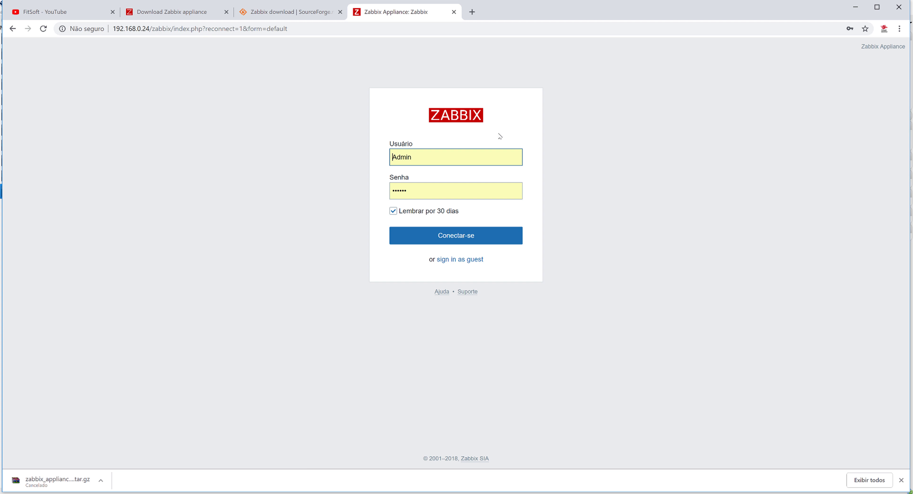
{"action": "left_click", "coordinate": [414, 236]}
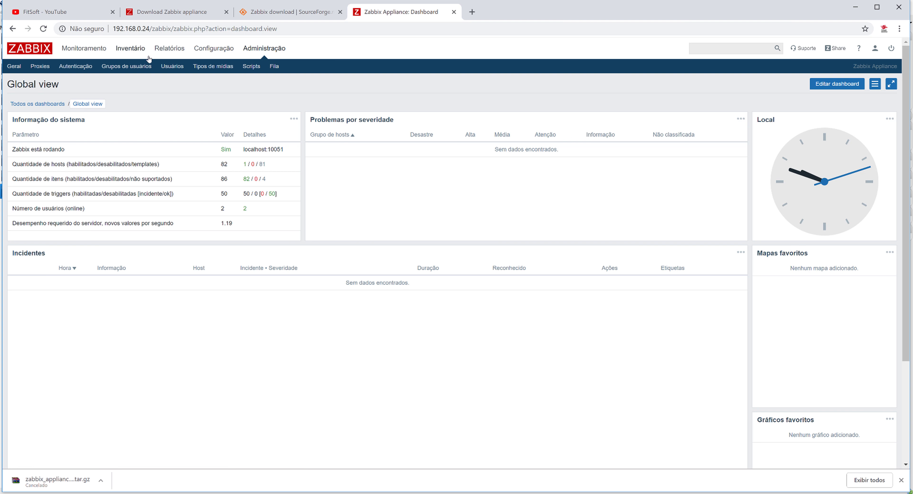
{"action": "mouse_move", "coordinate": [222, 52]}
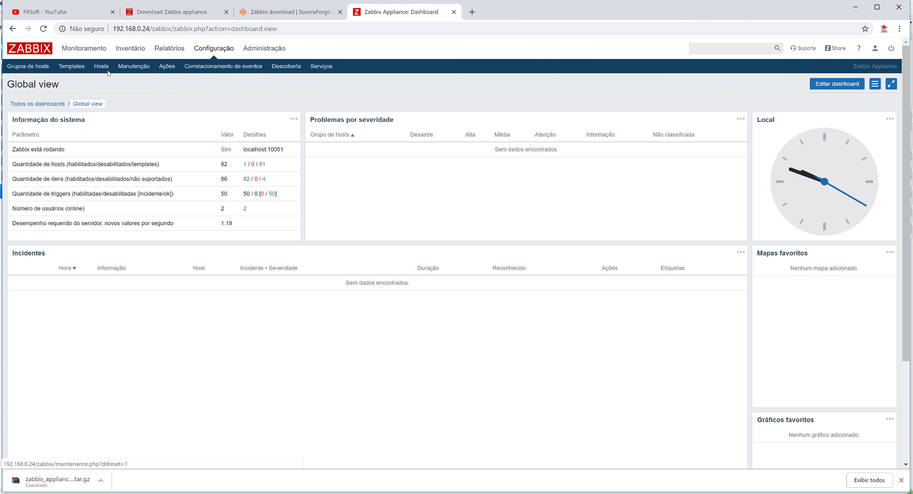
{"action": "left_click", "coordinate": [101, 68]}
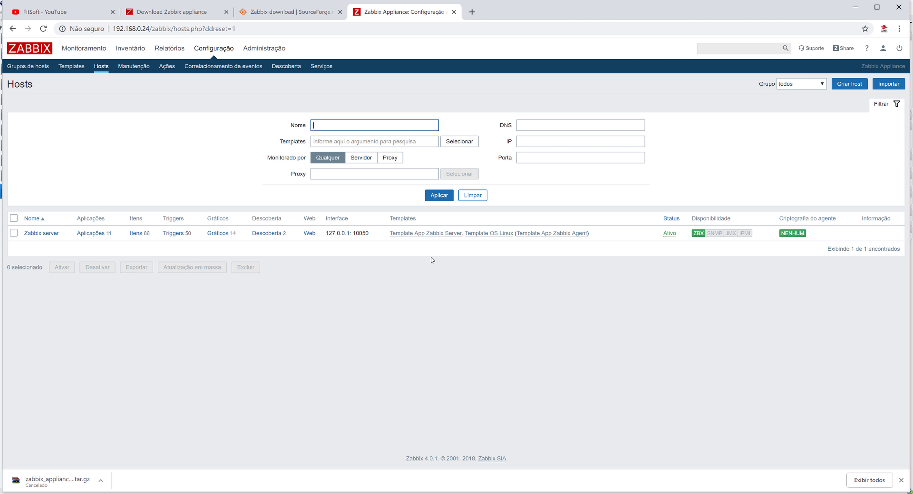
Step: Open the Zabbix server host and browse its list of 86 items
{"action": "left_click", "coordinate": [41, 232]}
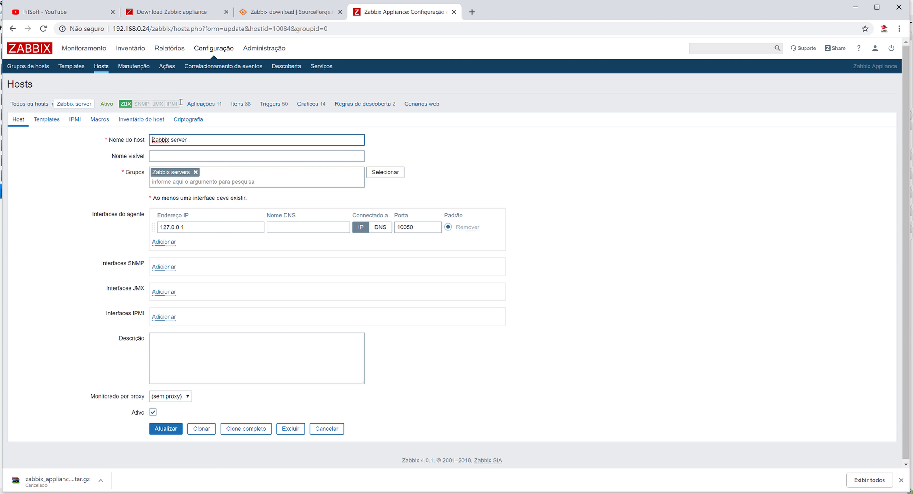
{"action": "left_click", "coordinate": [237, 104]}
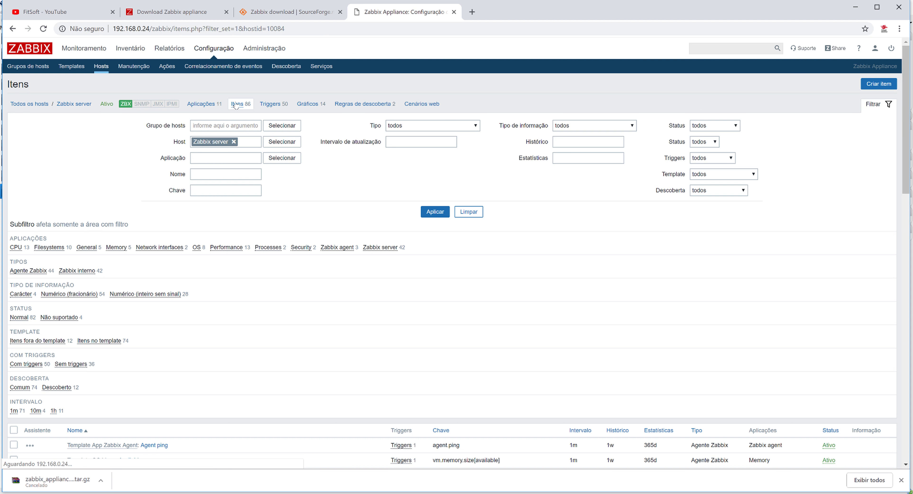
{"action": "scroll", "coordinate": [278, 184], "scroll_direction": "down", "scroll_amount": 4}
{"action": "scroll", "coordinate": [278, 184], "scroll_direction": "up", "scroll_amount": 4}
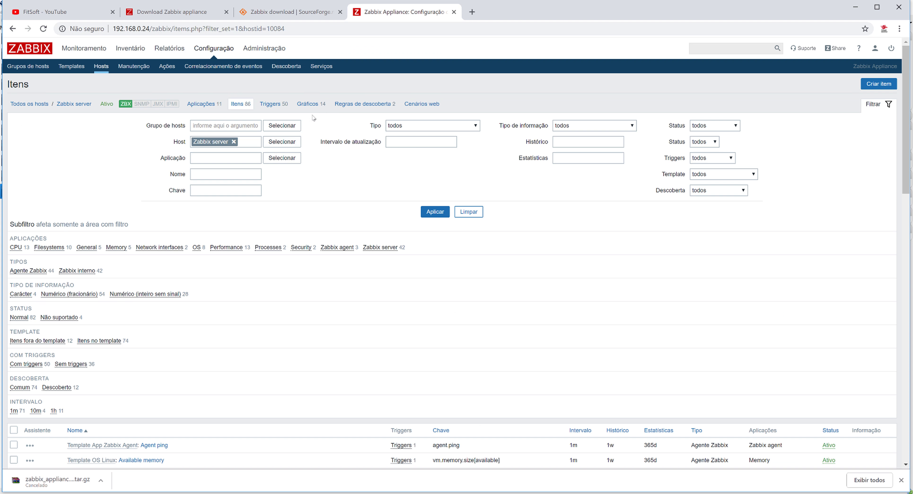
Step: Look through the Zabbix server host's list of triggers
{"action": "left_click", "coordinate": [275, 104]}
{"action": "scroll", "coordinate": [273, 272], "scroll_direction": "down", "scroll_amount": 1}
{"action": "scroll", "coordinate": [272, 272], "scroll_direction": "down", "scroll_amount": 2}
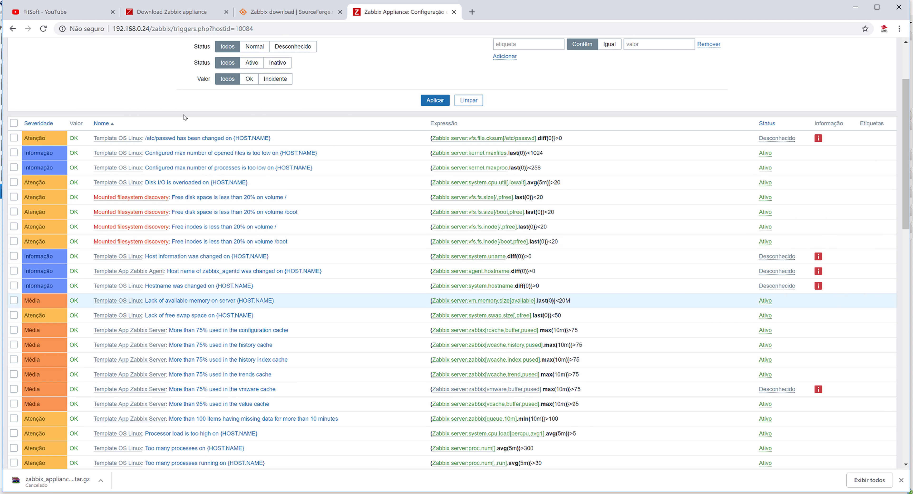
{"action": "scroll", "coordinate": [141, 282], "scroll_direction": "down", "scroll_amount": 3}
{"action": "scroll", "coordinate": [141, 283], "scroll_direction": "up", "scroll_amount": 5}
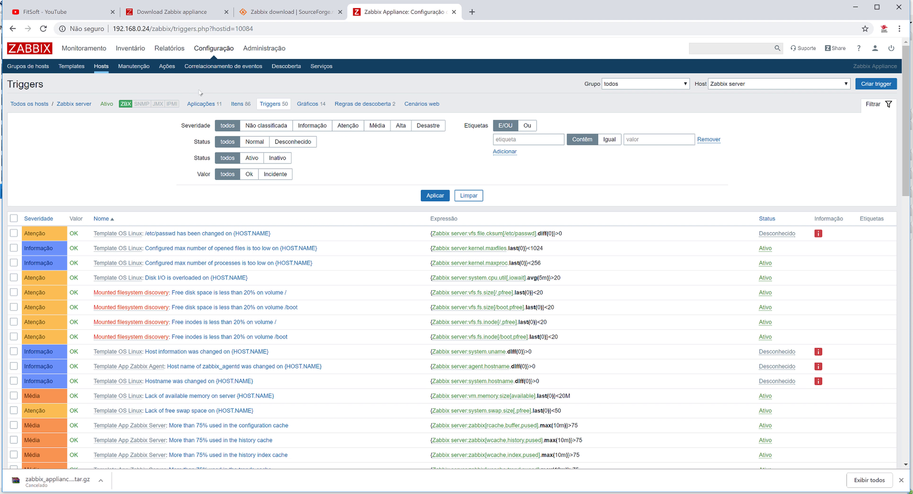
Step: Recheck the host's items and triggers, then show the Configuração › Ações list
{"action": "left_click", "coordinate": [241, 104]}
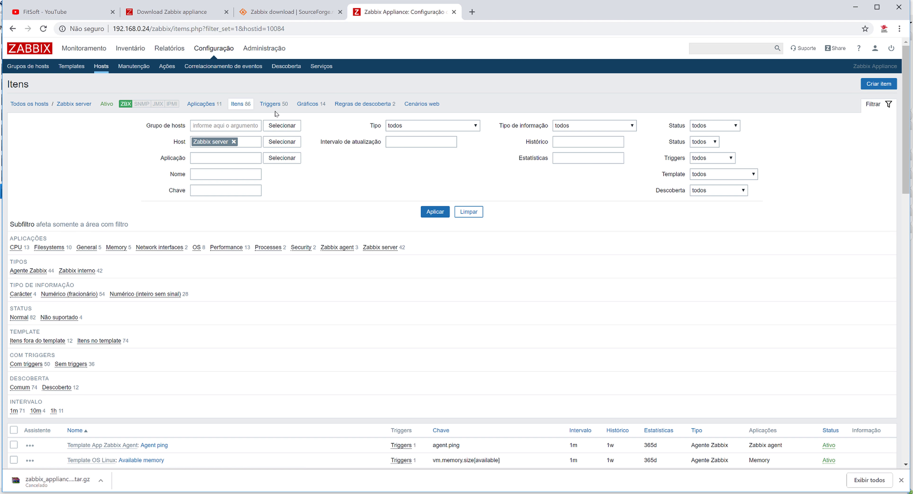
{"action": "left_click", "coordinate": [273, 104]}
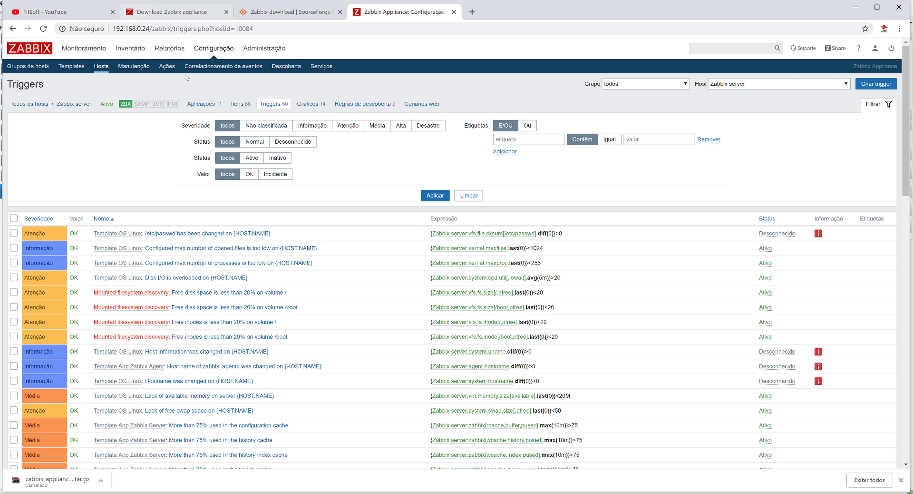
{"action": "left_click", "coordinate": [167, 67]}
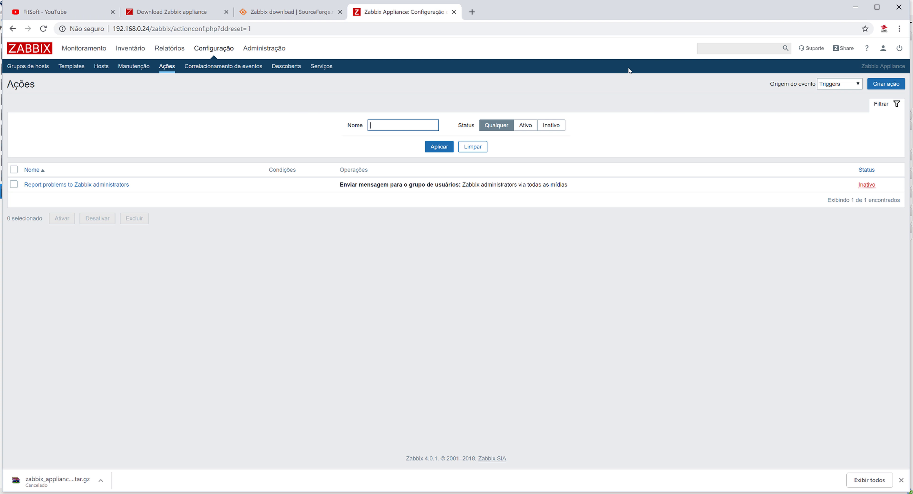
Step: Browse Configuração › Templates, including Template App Zabbix Server and Template DB MySQL
{"action": "left_click", "coordinate": [75, 67]}
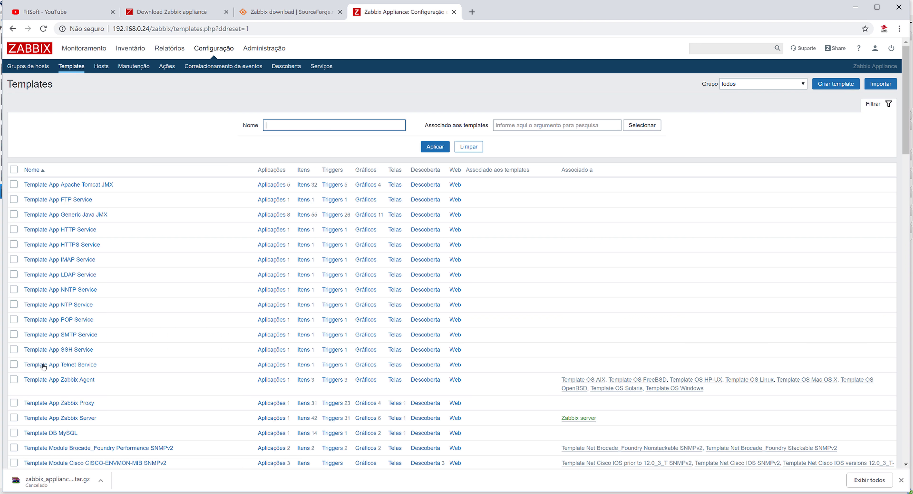
{"action": "scroll", "coordinate": [200, 251], "scroll_direction": "down", "scroll_amount": 2}
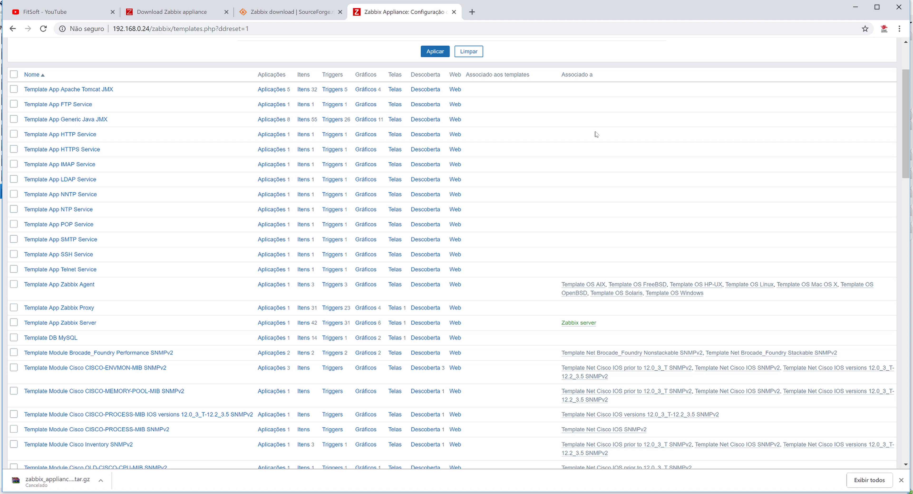
{"action": "scroll", "coordinate": [213, 280], "scroll_direction": "up", "scroll_amount": 3}
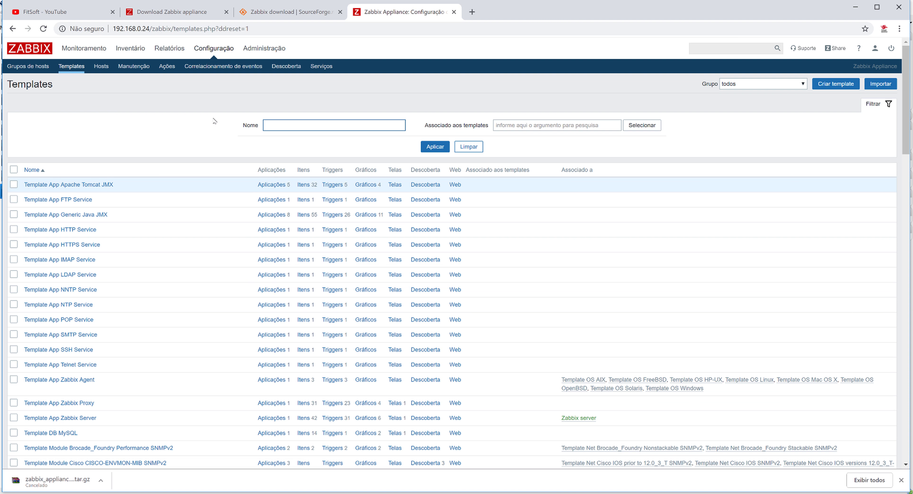